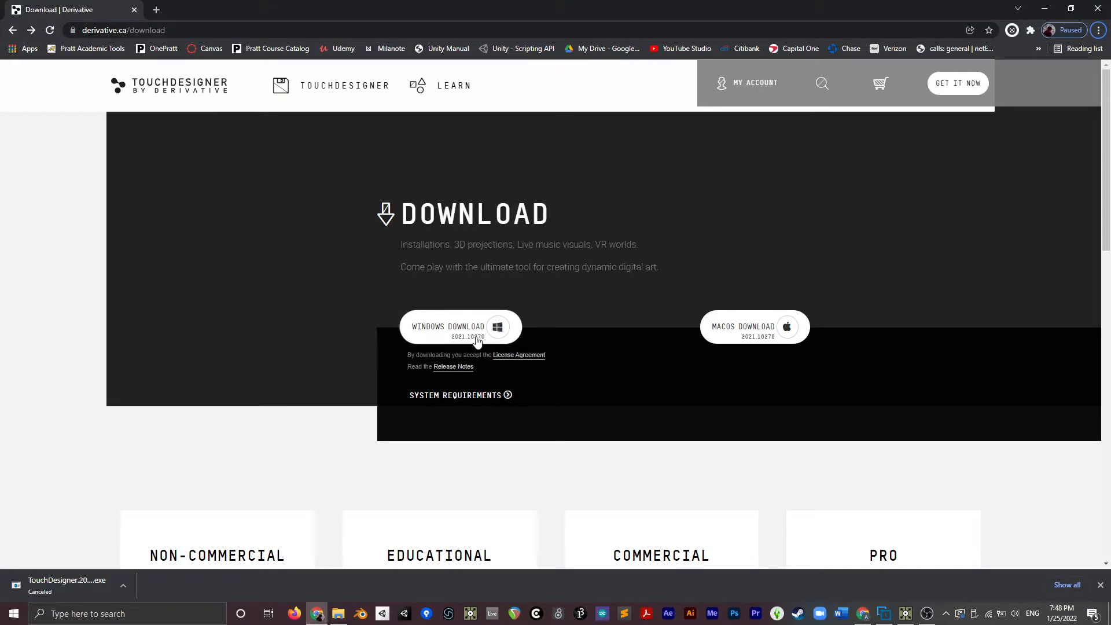
Step: Open the experimental downloads page and read the Steinberg VST section of the release notes
{"action": "scroll", "coordinate": [638, 344], "scroll_direction": "down", "scroll_amount": 15}
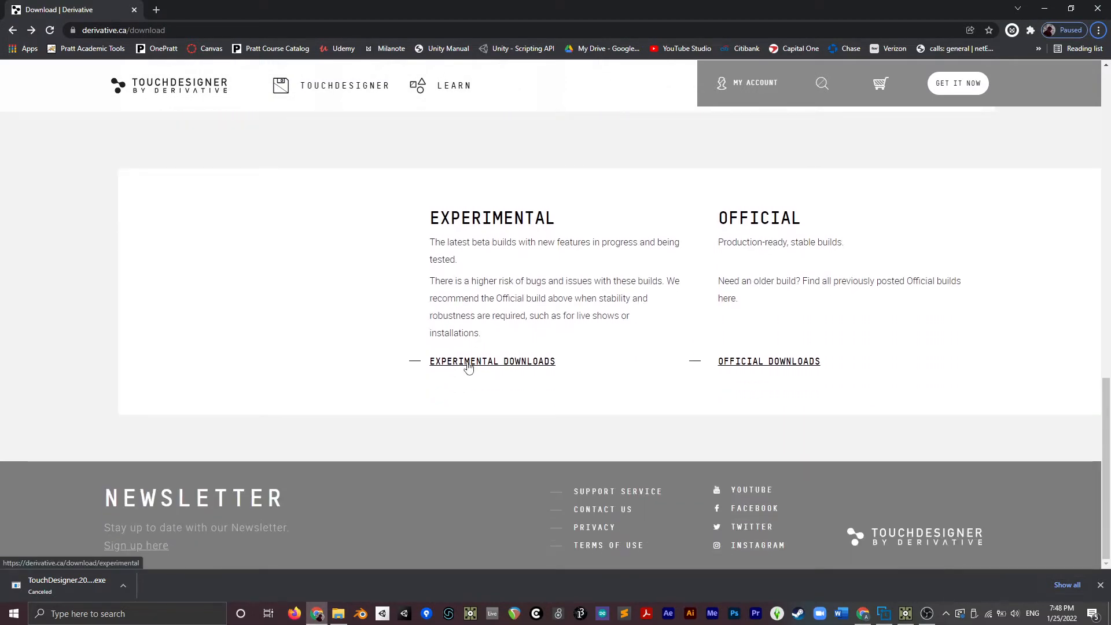
{"action": "left_click", "coordinate": [468, 363]}
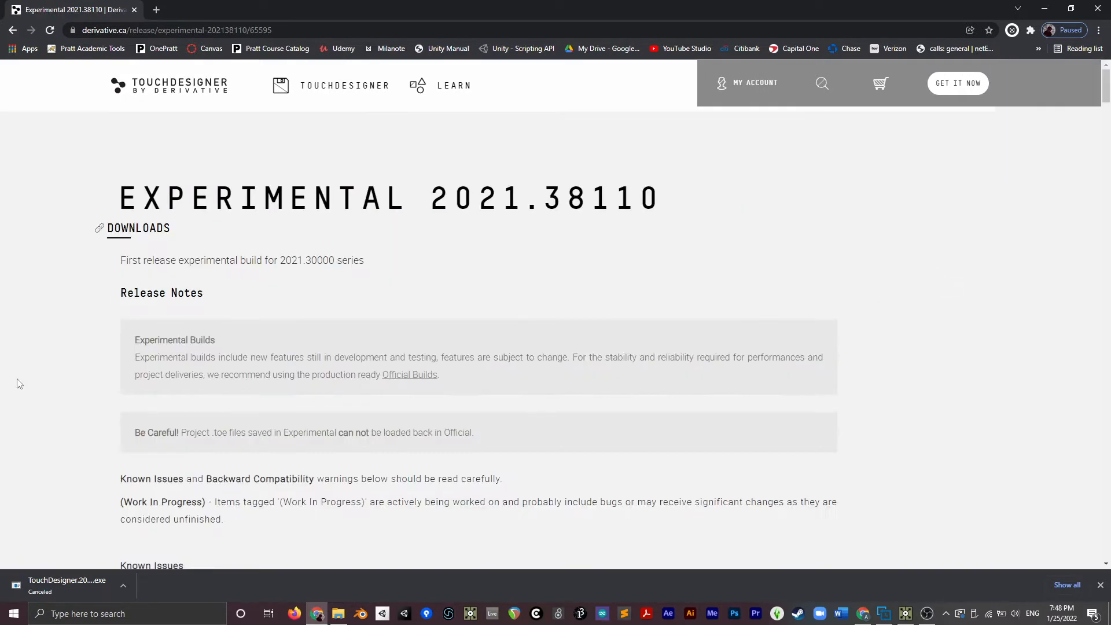
{"action": "scroll", "coordinate": [96, 269], "scroll_direction": "down", "scroll_amount": 8}
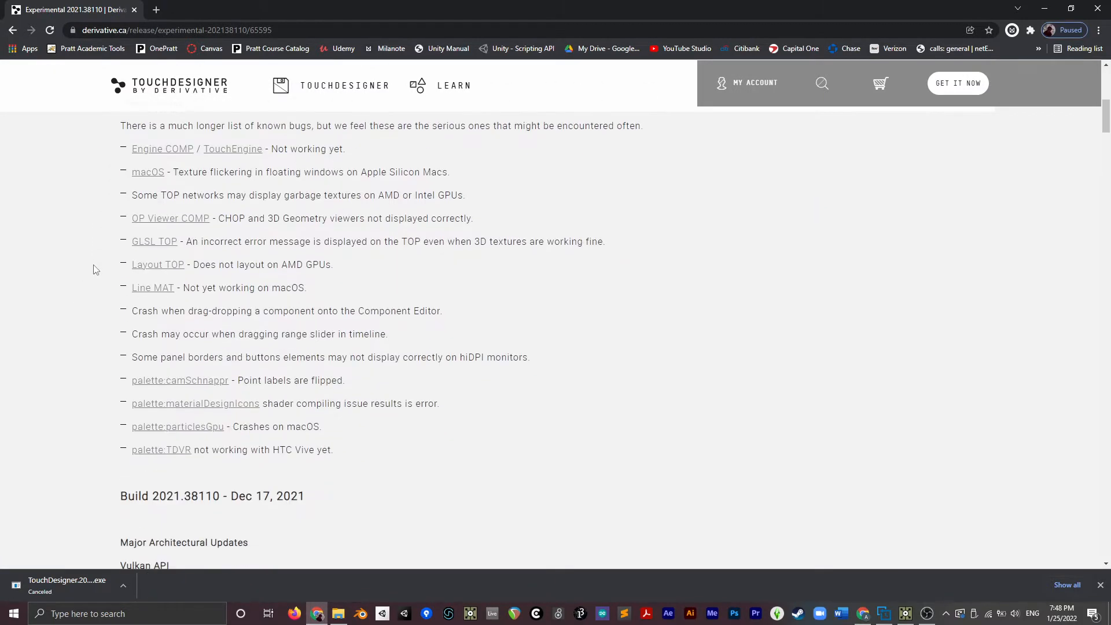
{"action": "scroll", "coordinate": [95, 270], "scroll_direction": "down", "scroll_amount": 8}
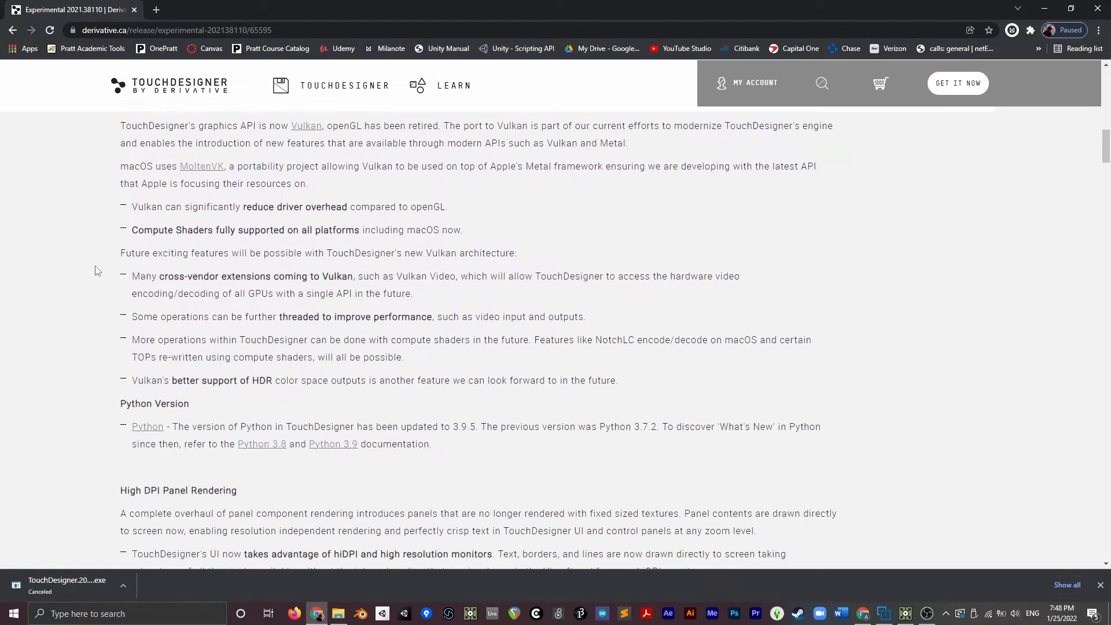
{"action": "scroll", "coordinate": [97, 271], "scroll_direction": "down", "scroll_amount": 7}
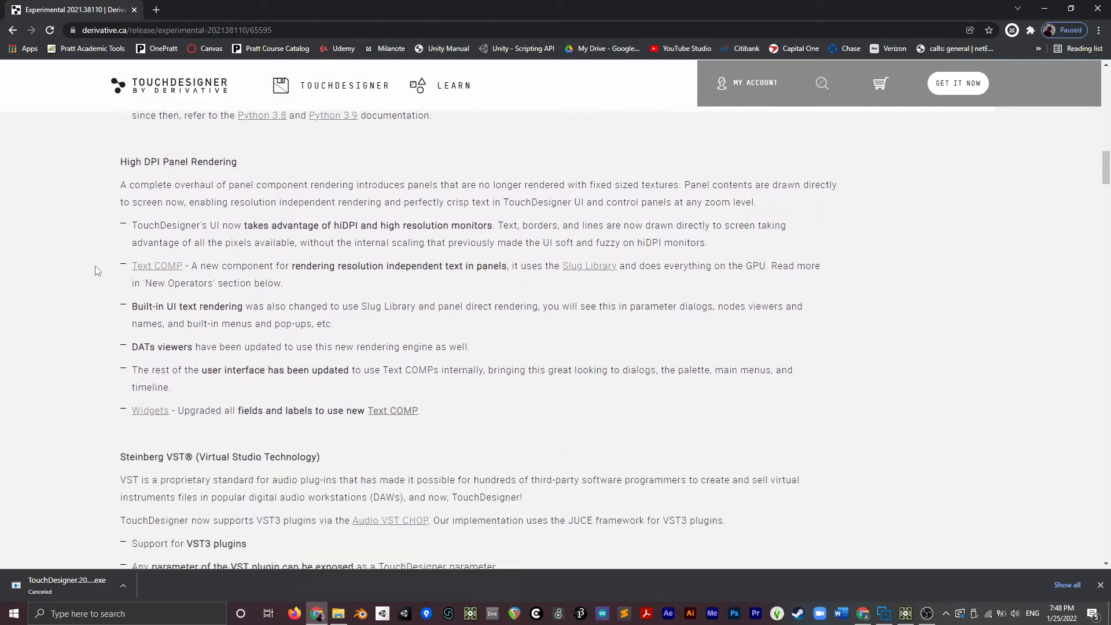
{"action": "scroll", "coordinate": [98, 269], "scroll_direction": "down", "scroll_amount": 3}
{"action": "left_click_drag", "start_coordinate": [120, 208], "coordinate": [593, 404]}
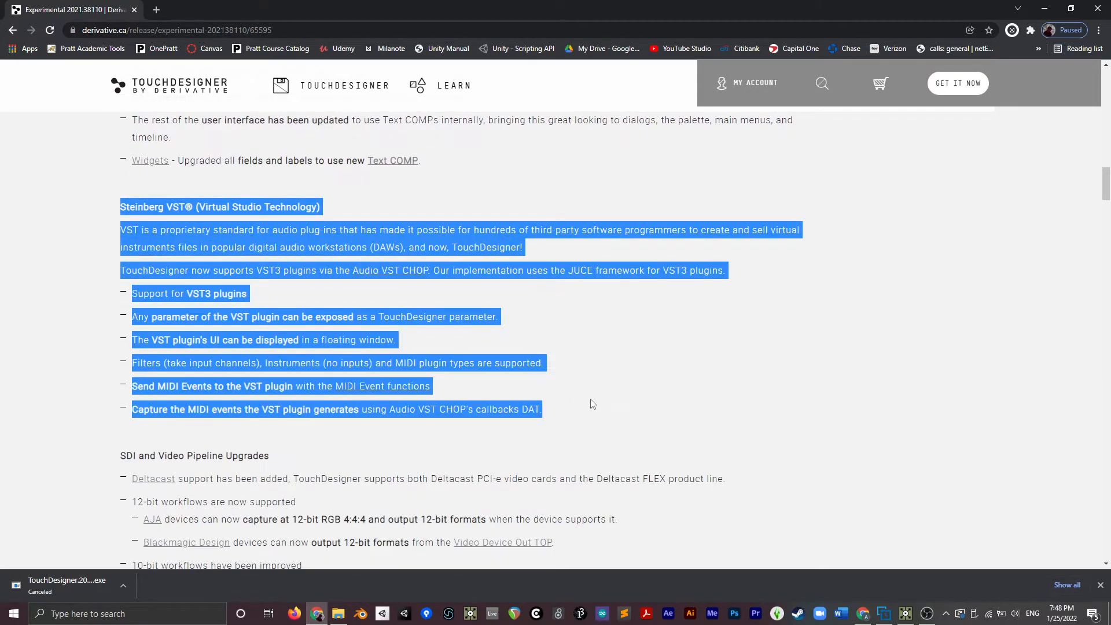
{"action": "left_click", "coordinate": [104, 224]}
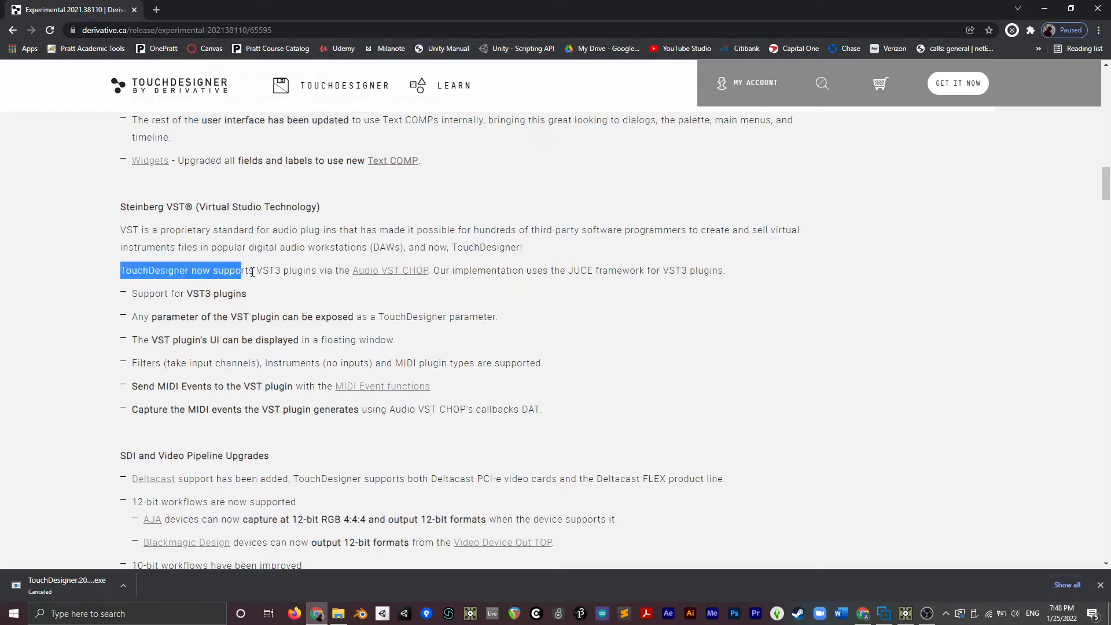
{"action": "left_click_drag", "start_coordinate": [302, 273], "coordinate": [421, 273]}
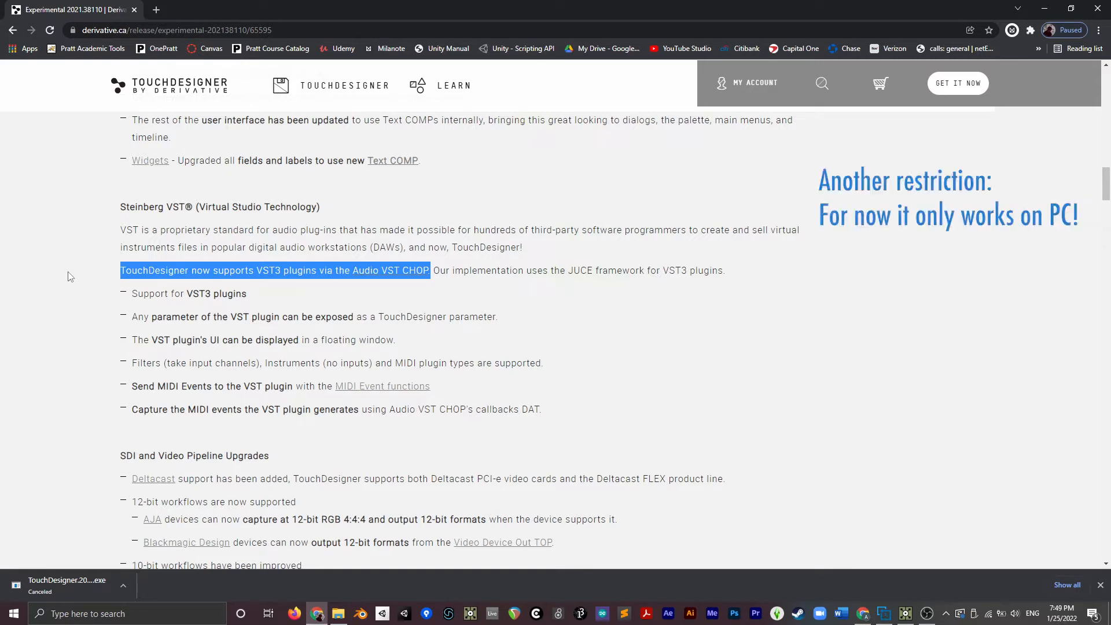
{"action": "left_click", "coordinate": [72, 277]}
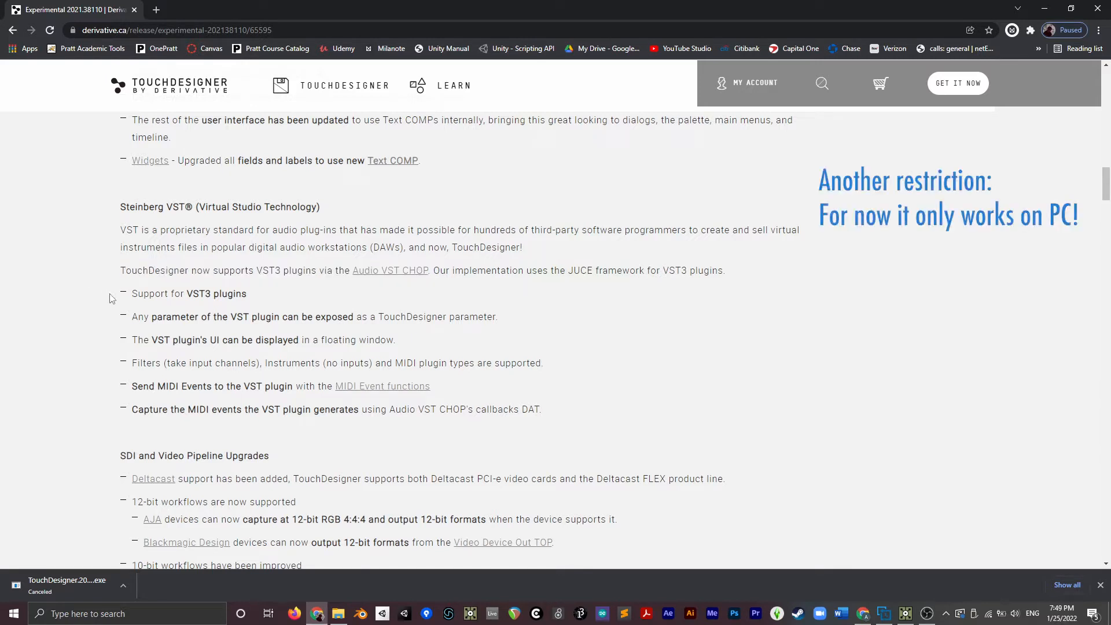
Step: Find and read the release notes entry on adding comments and boxes to networks under New Features
{"action": "scroll", "coordinate": [113, 307], "scroll_direction": "down", "scroll_amount": 4}
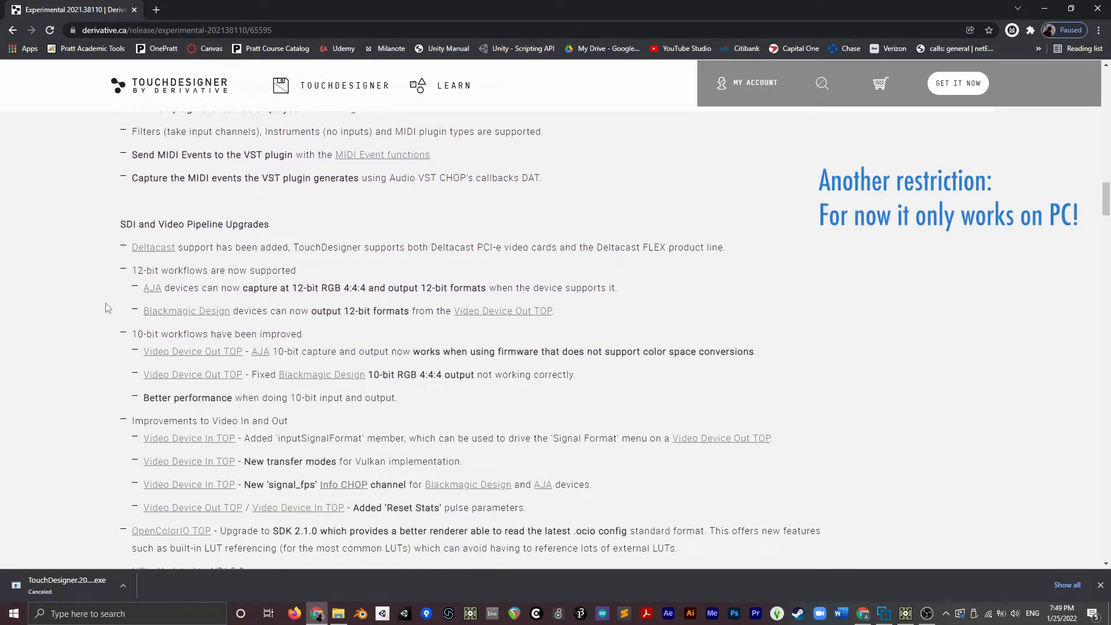
{"action": "scroll", "coordinate": [107, 308], "scroll_direction": "down", "scroll_amount": 7}
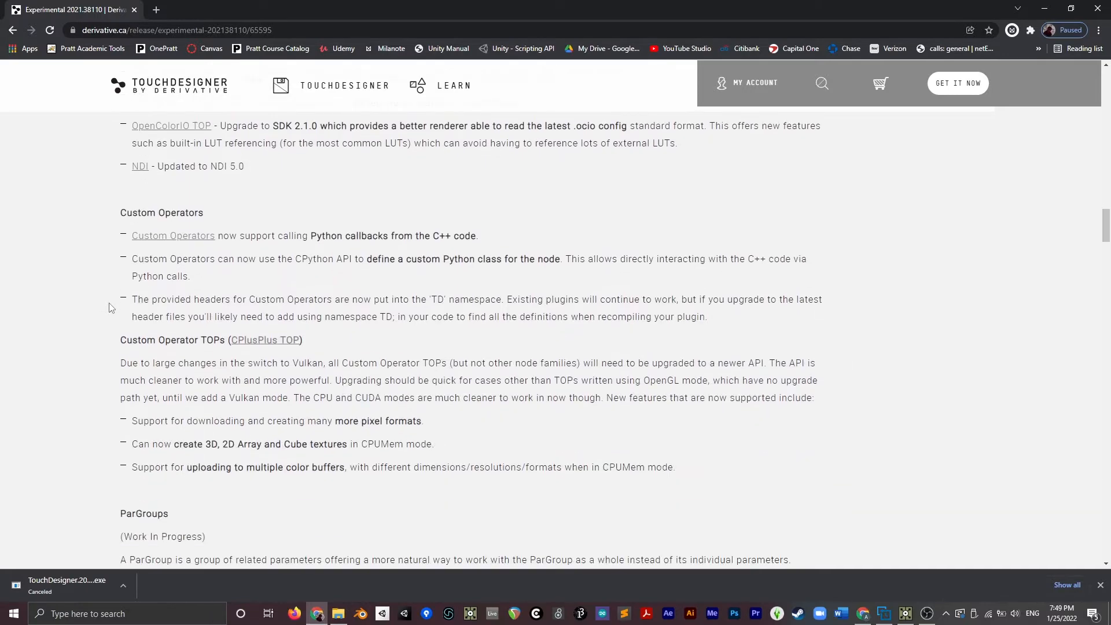
{"action": "scroll", "coordinate": [111, 308], "scroll_direction": "down", "scroll_amount": 8}
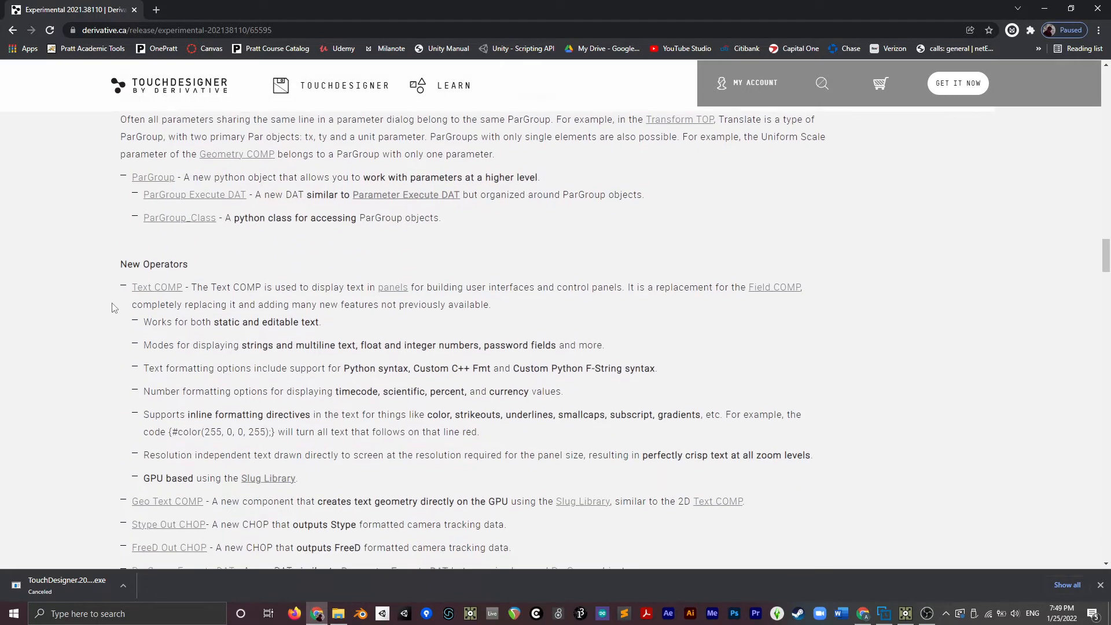
{"action": "scroll", "coordinate": [114, 307], "scroll_direction": "down", "scroll_amount": 4}
{"action": "scroll", "coordinate": [97, 302], "scroll_direction": "down", "scroll_amount": 9}
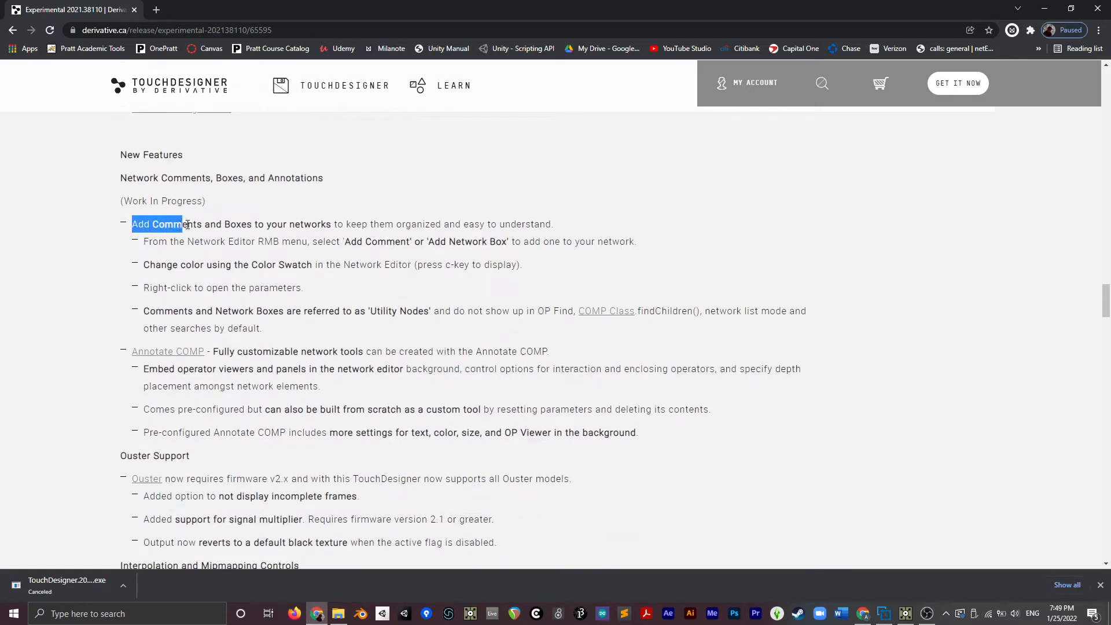
{"action": "left_click_drag", "start_coordinate": [309, 223], "coordinate": [528, 223]}
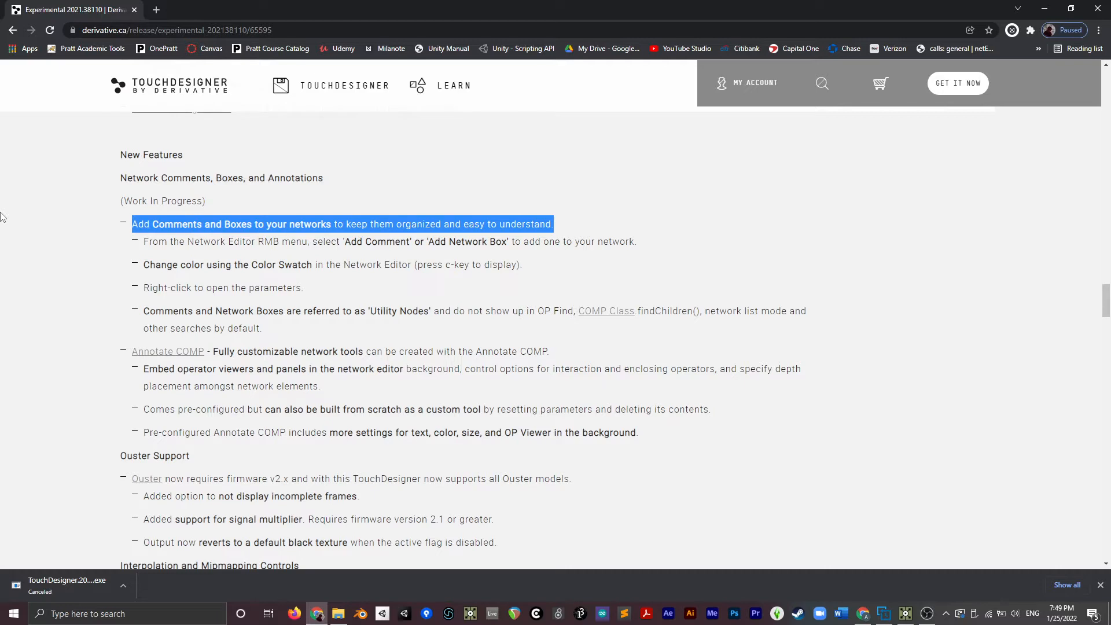
{"action": "left_click", "coordinate": [46, 220]}
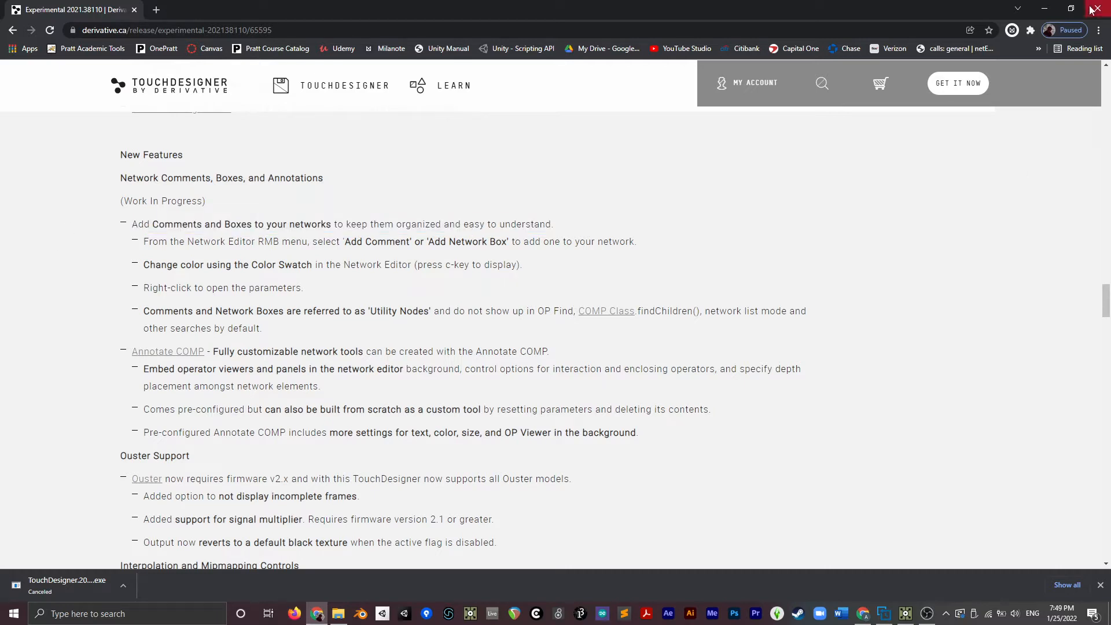
Step: Switch to TouchDesigner and move the noise2, logic1, hold1, math1 and null2 nodes slightly higher in the network
{"action": "left_click", "coordinate": [1048, 12]}
{"action": "left_click_drag", "start_coordinate": [755, 490], "coordinate": [702, 477]}
{"action": "left_click_drag", "start_coordinate": [686, 218], "coordinate": [767, 256]}
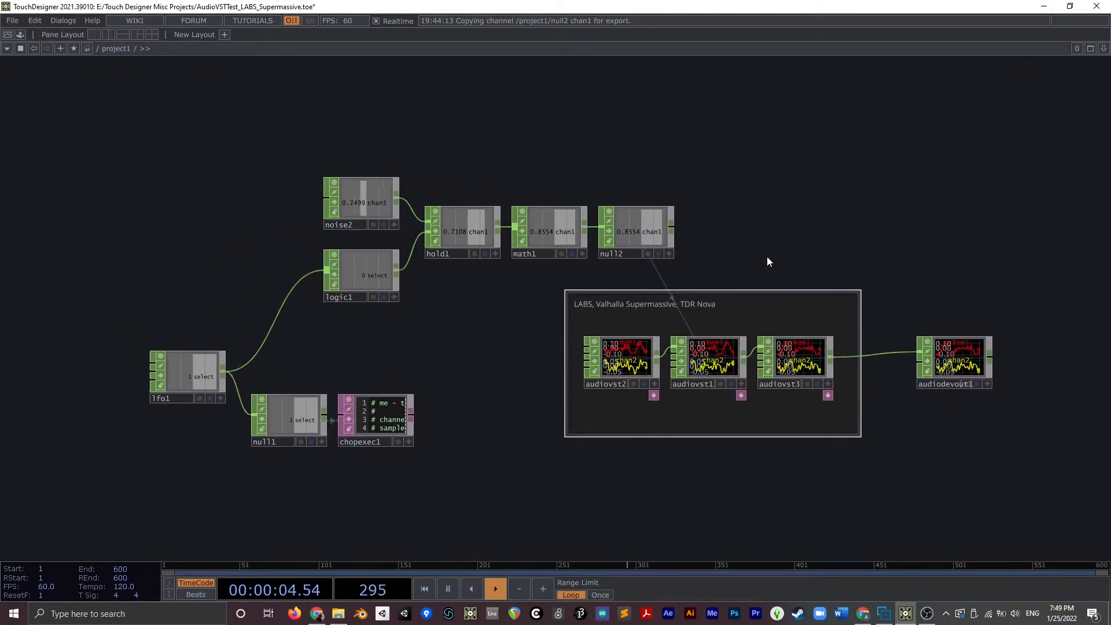
{"action": "left_click_drag", "start_coordinate": [301, 155], "coordinate": [623, 199]}
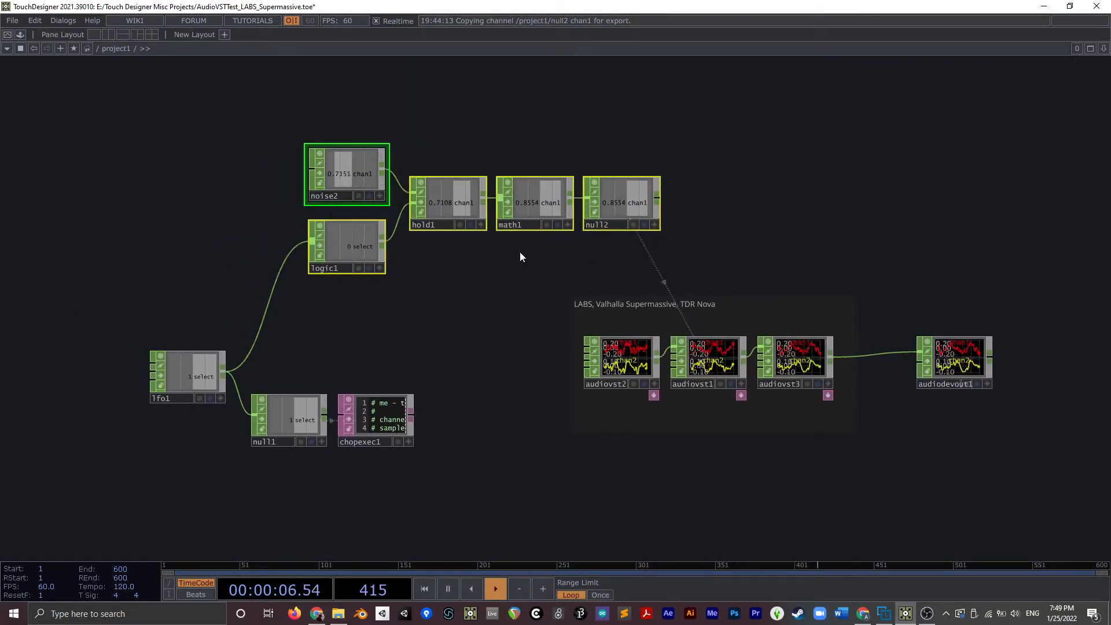
{"action": "left_click", "coordinate": [520, 251]}
Step: Add a comment to the network above the math1 and null2 nodes reading "Something to myself"
{"action": "right_click", "coordinate": [492, 150]}
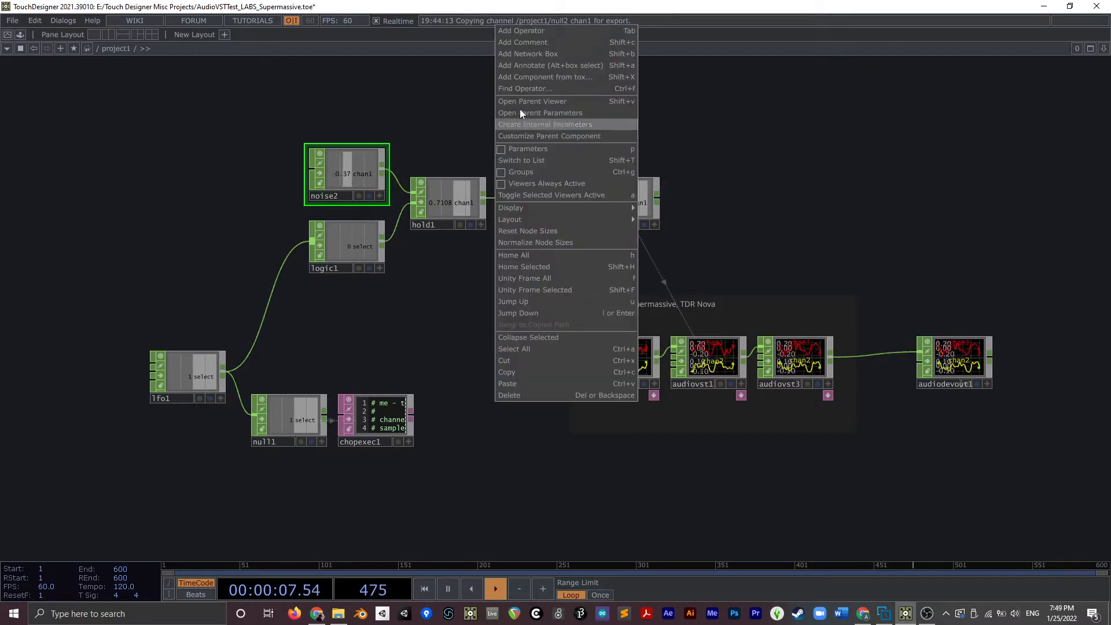
{"action": "left_click", "coordinate": [522, 42]}
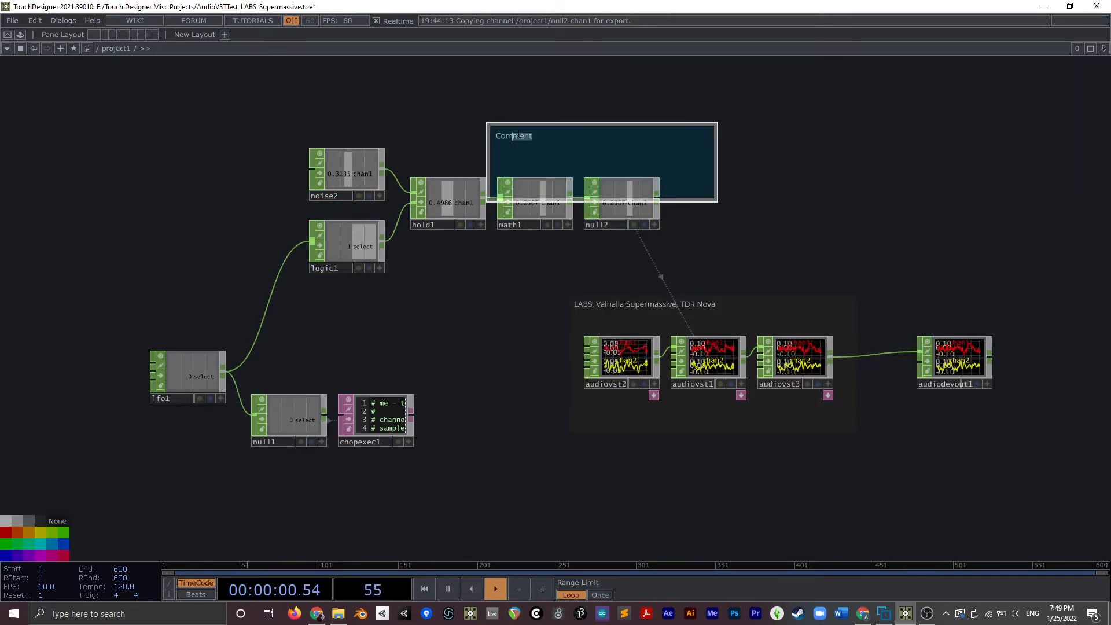
{"action": "key", "text": "BackSpace"}
{"action": "key", "text": "BackSpace"}
{"action": "key", "text": "BackSpace"}
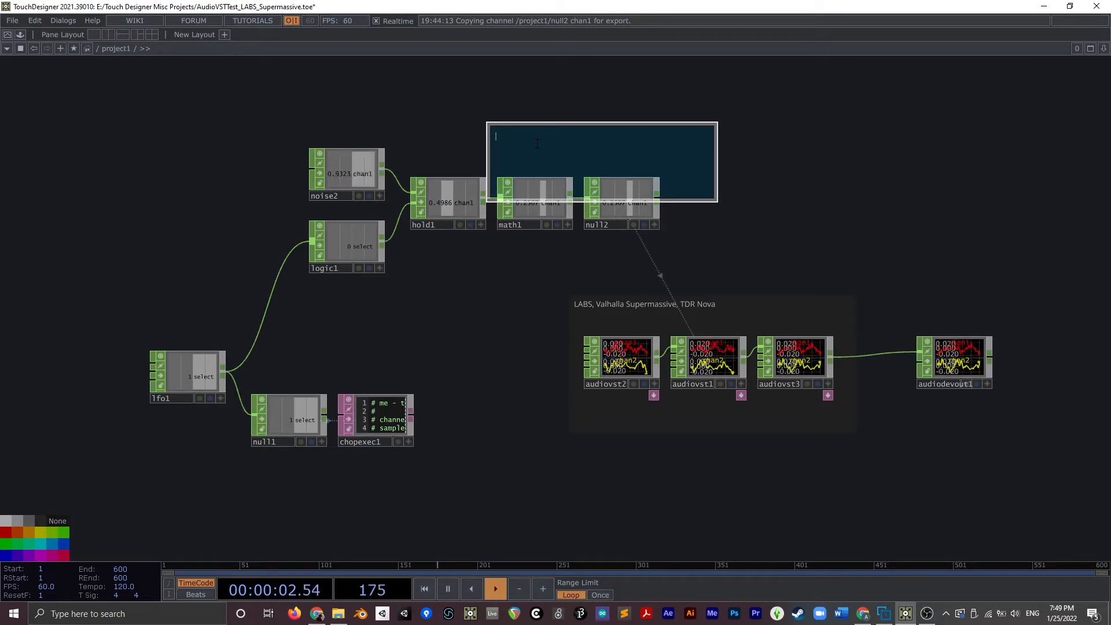
{"action": "type", "text": "Some"}
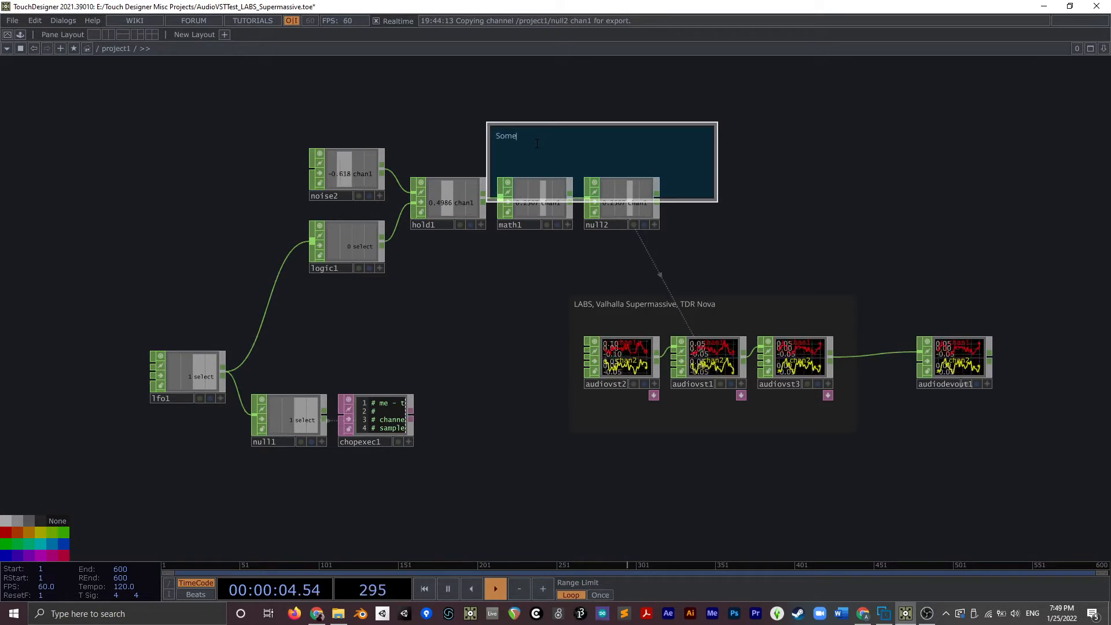
{"action": "type", "text": "thing to myself"}
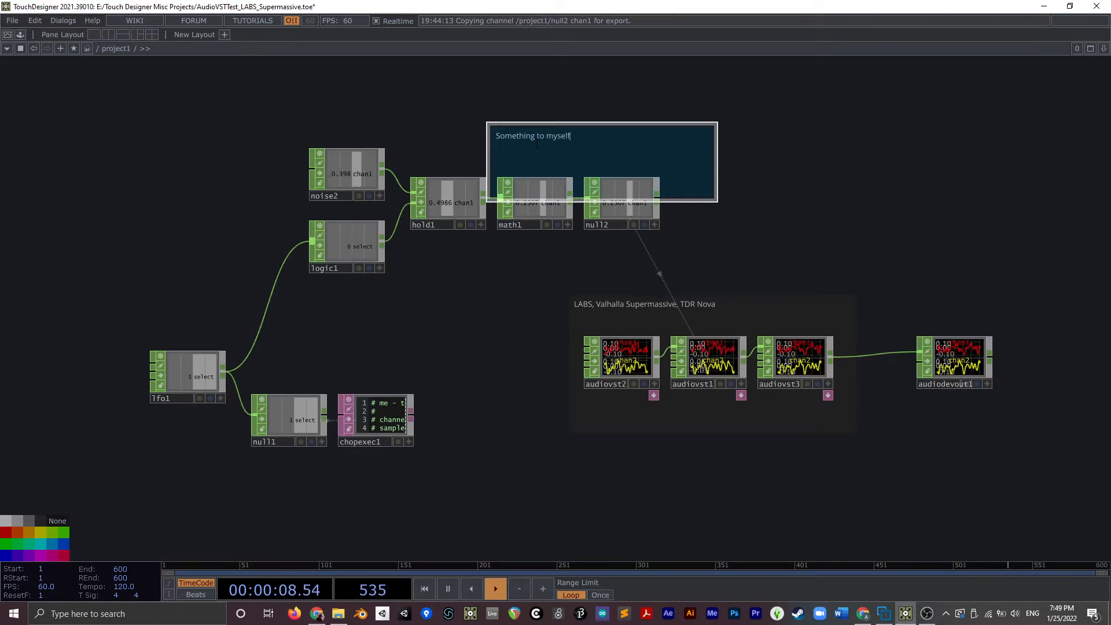
Step: Place the comment beside the noise2 node, away from the other operators, and colour it dark green
{"action": "left_click_drag", "start_coordinate": [625, 136], "coordinate": [206, 149]}
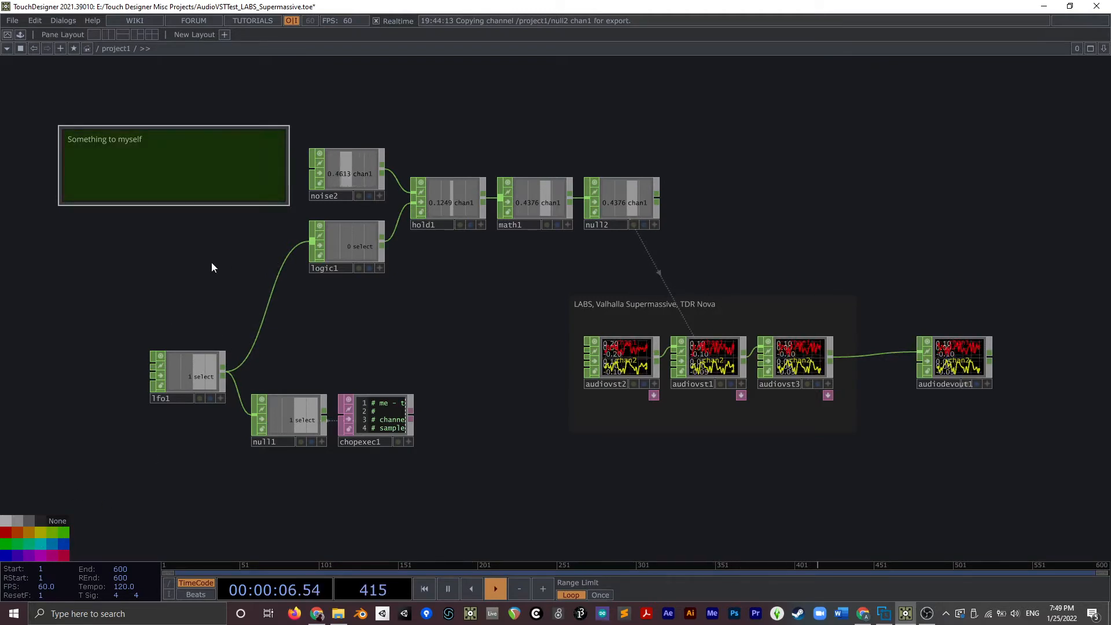
{"action": "right_click", "coordinate": [210, 171]}
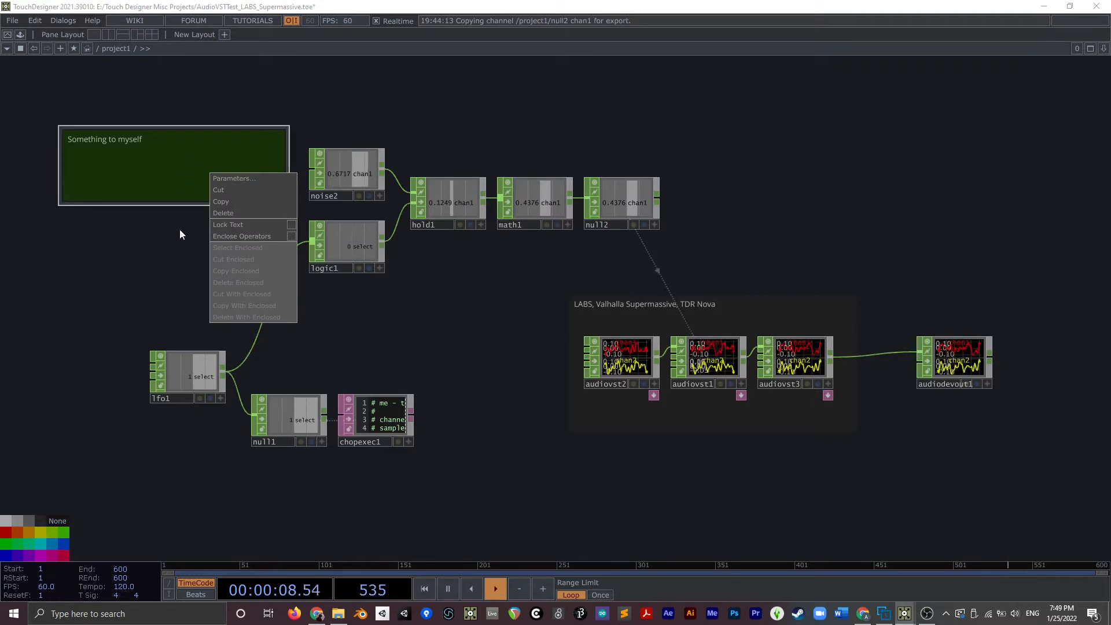
{"action": "left_click", "coordinate": [191, 211]}
{"action": "left_click_drag", "start_coordinate": [193, 163], "coordinate": [207, 163]}
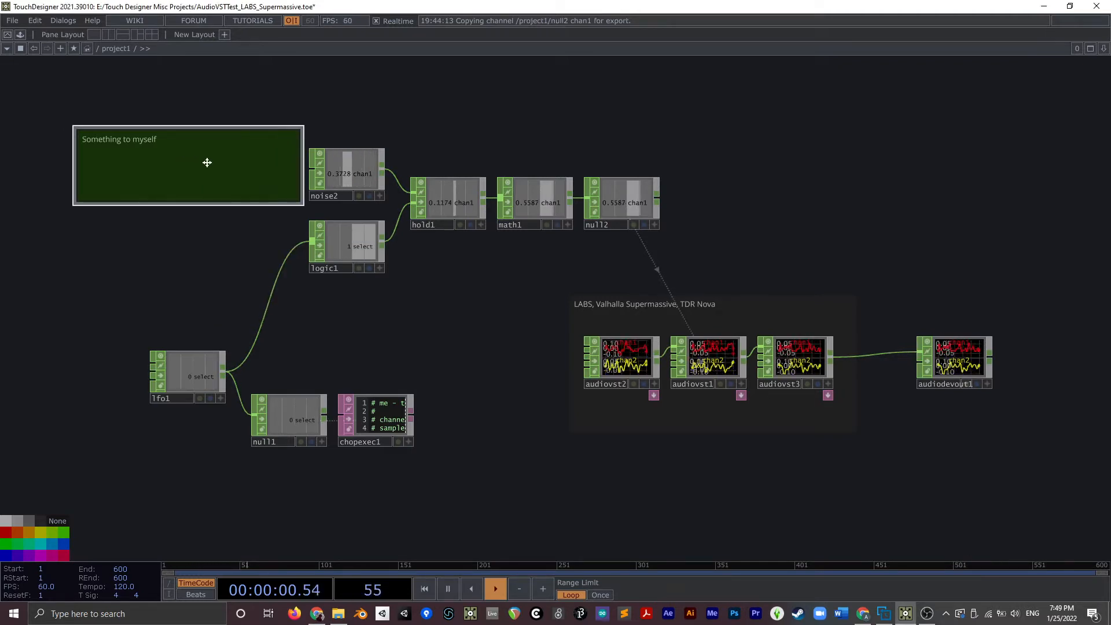
Step: Set the comment's body font size to 31 and close its parameters
{"action": "right_click", "coordinate": [208, 163]}
{"action": "left_click", "coordinate": [228, 168]}
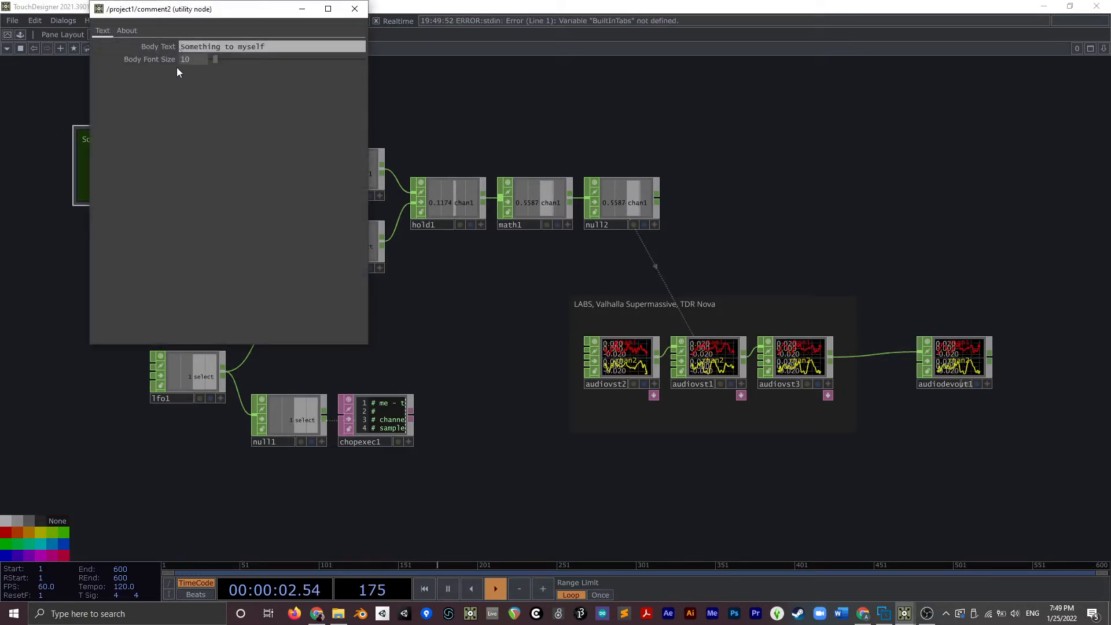
{"action": "left_click_drag", "start_coordinate": [214, 59], "coordinate": [265, 66]}
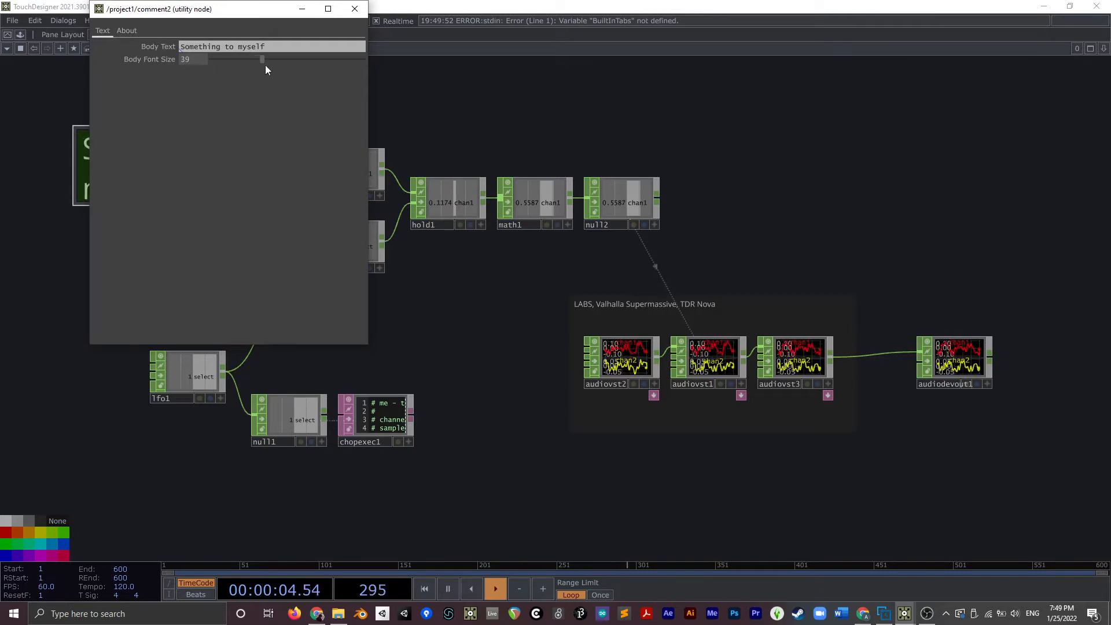
{"action": "left_click", "coordinate": [133, 34]}
{"action": "left_click", "coordinate": [100, 30]}
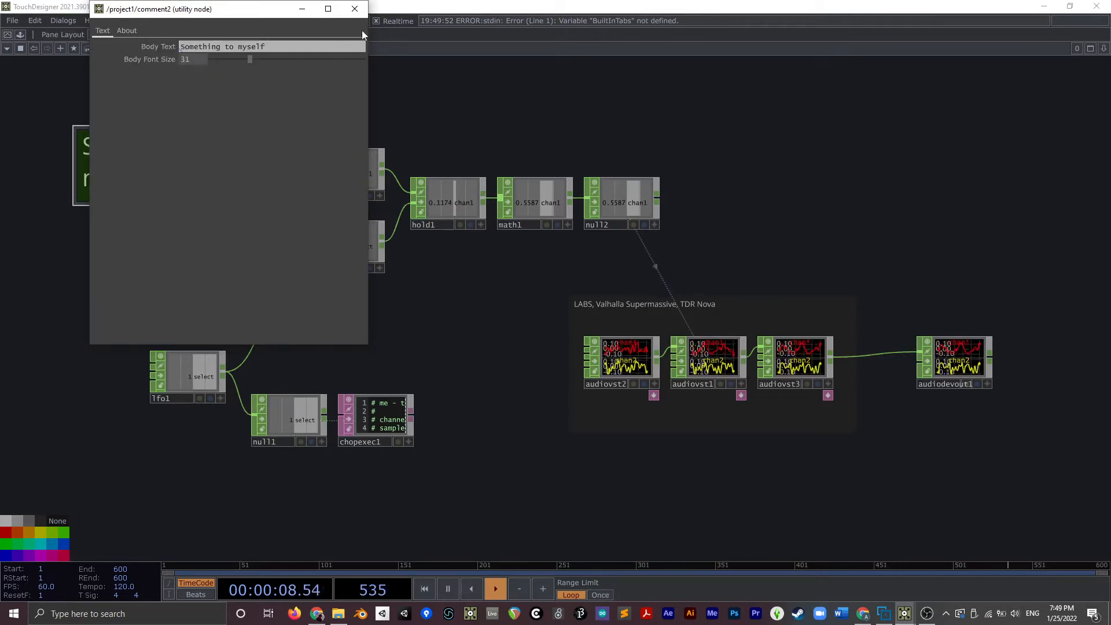
{"action": "left_click", "coordinate": [357, 8]}
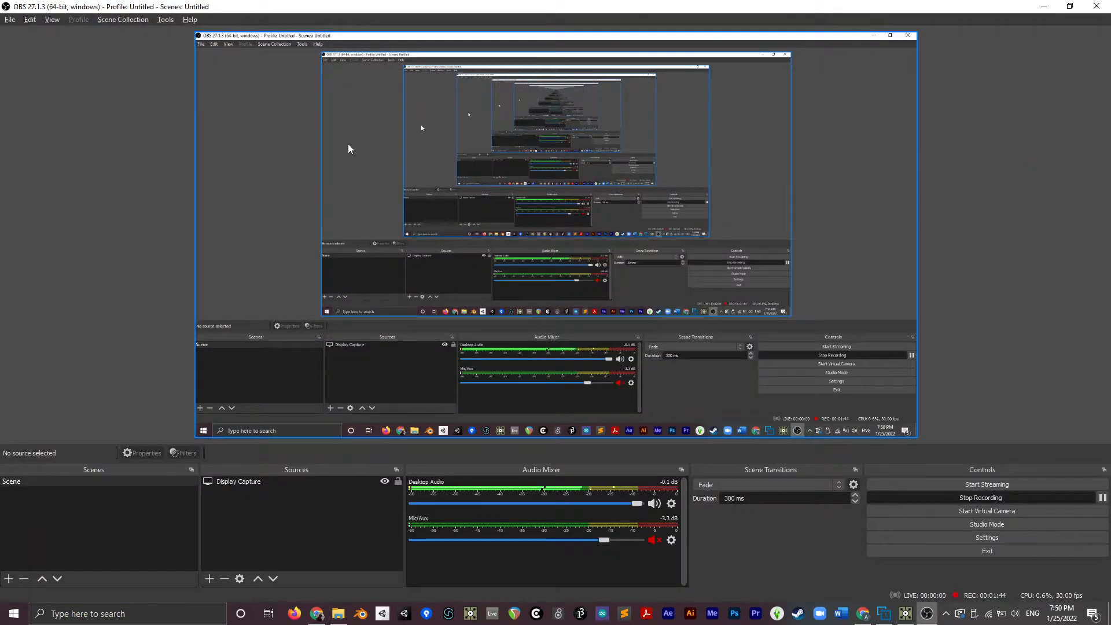
{"action": "key", "text": "alt+Tab"}
Step: Resize the comment around the noise2, logic1, hold1, math1 and null2 nodes and enable Enclose Operators for it
{"action": "left_click_drag", "start_coordinate": [223, 180], "coordinate": [671, 281]}
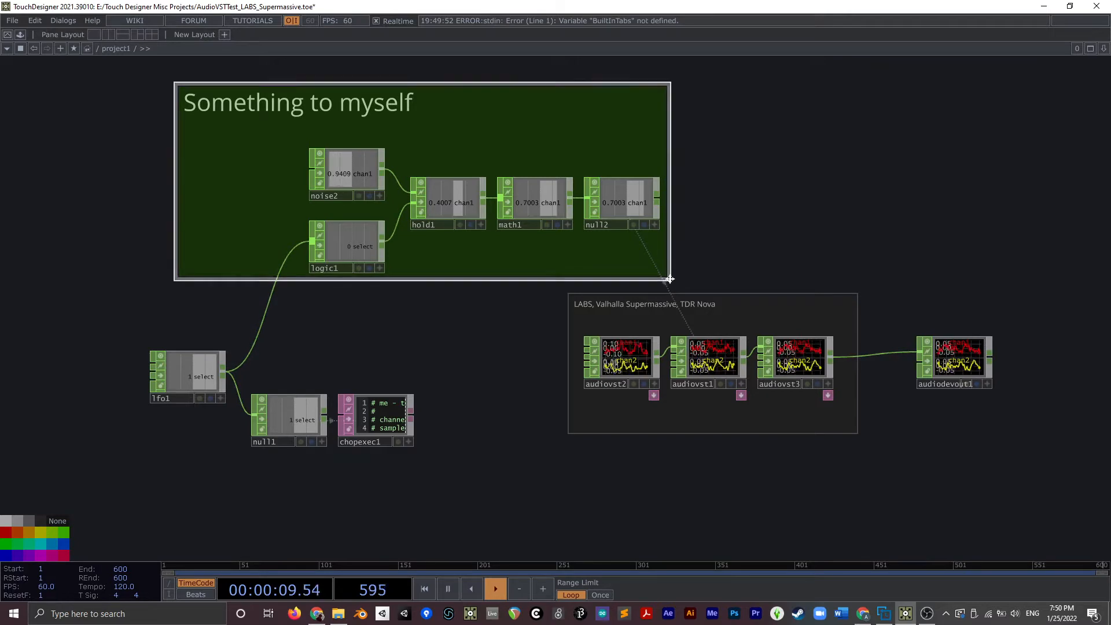
{"action": "right_click", "coordinate": [477, 115]}
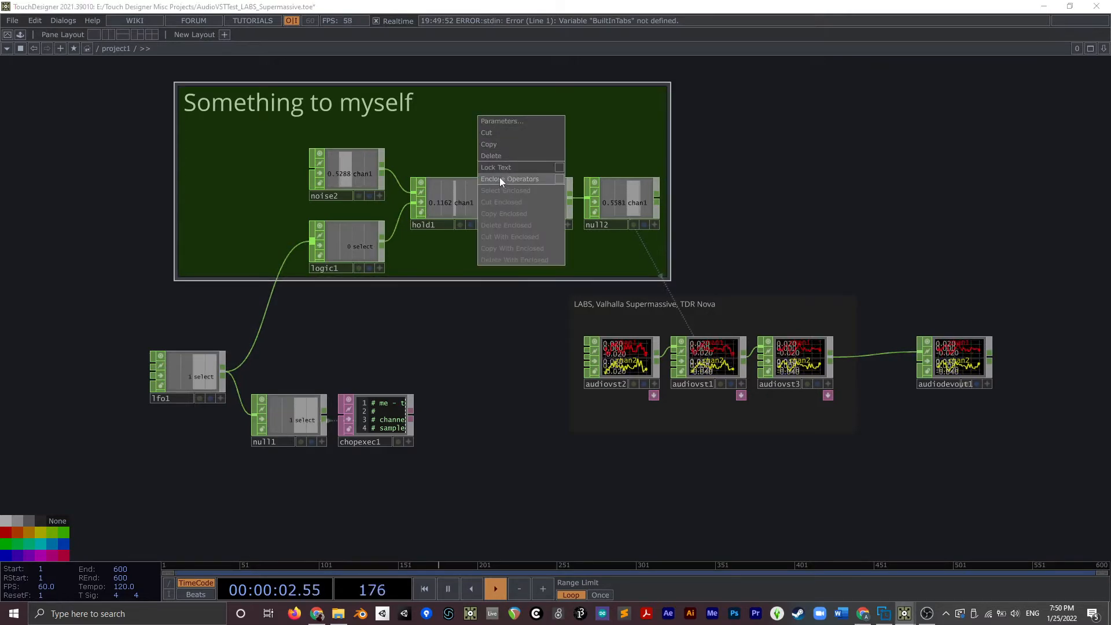
{"action": "left_click", "coordinate": [559, 178]}
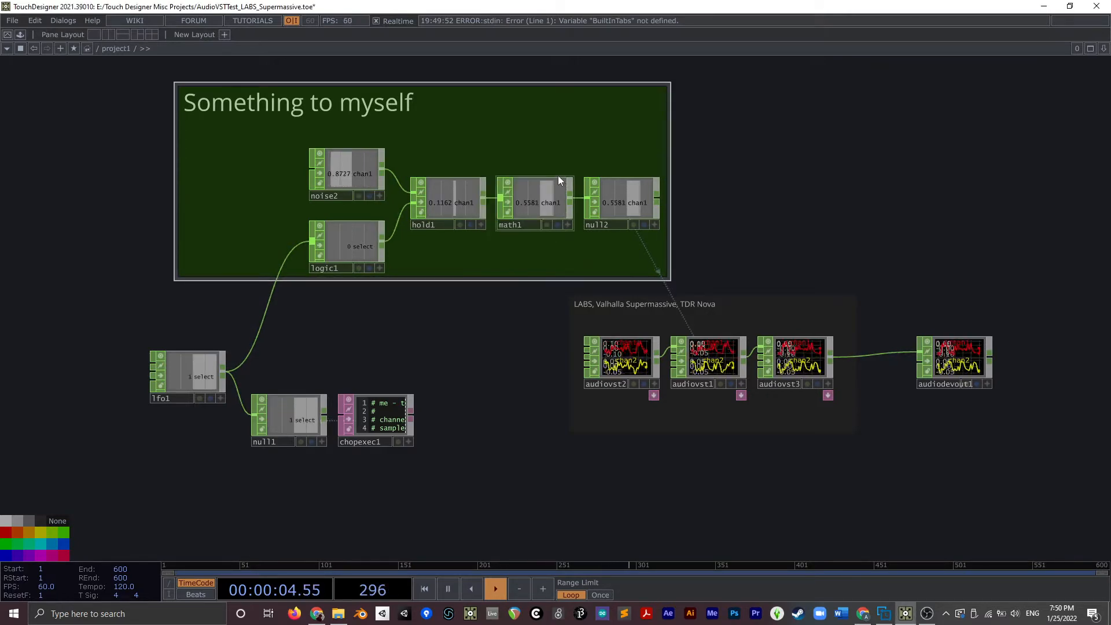
Step: Shift the comment together with its enclosed operators, and delete only the comment
{"action": "left_click_drag", "start_coordinate": [558, 175], "coordinate": [557, 141]}
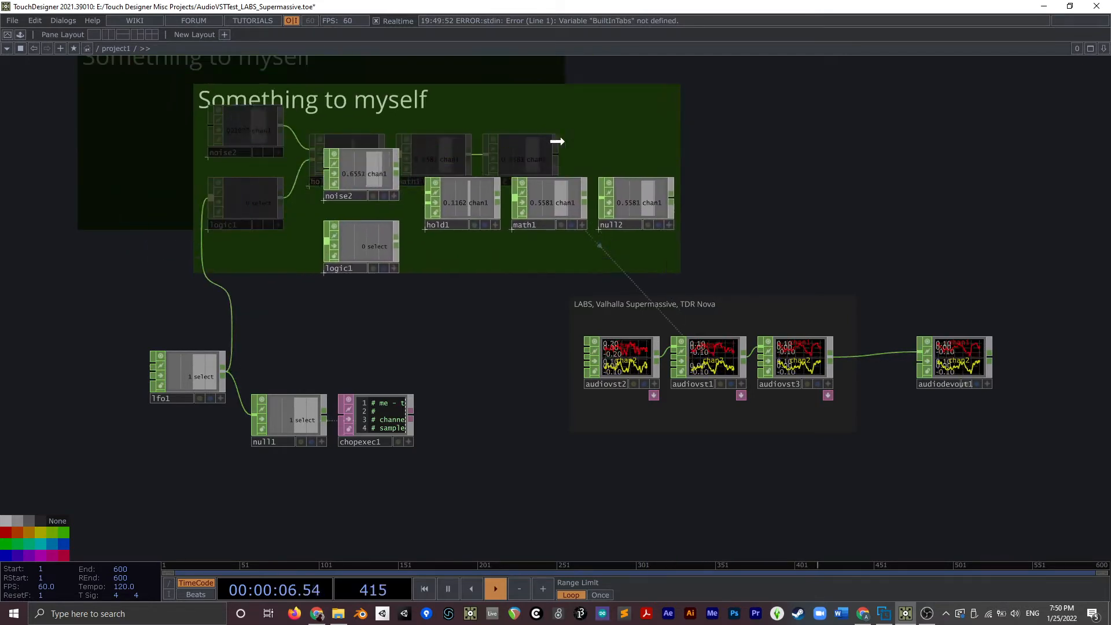
{"action": "right_click", "coordinate": [600, 127]}
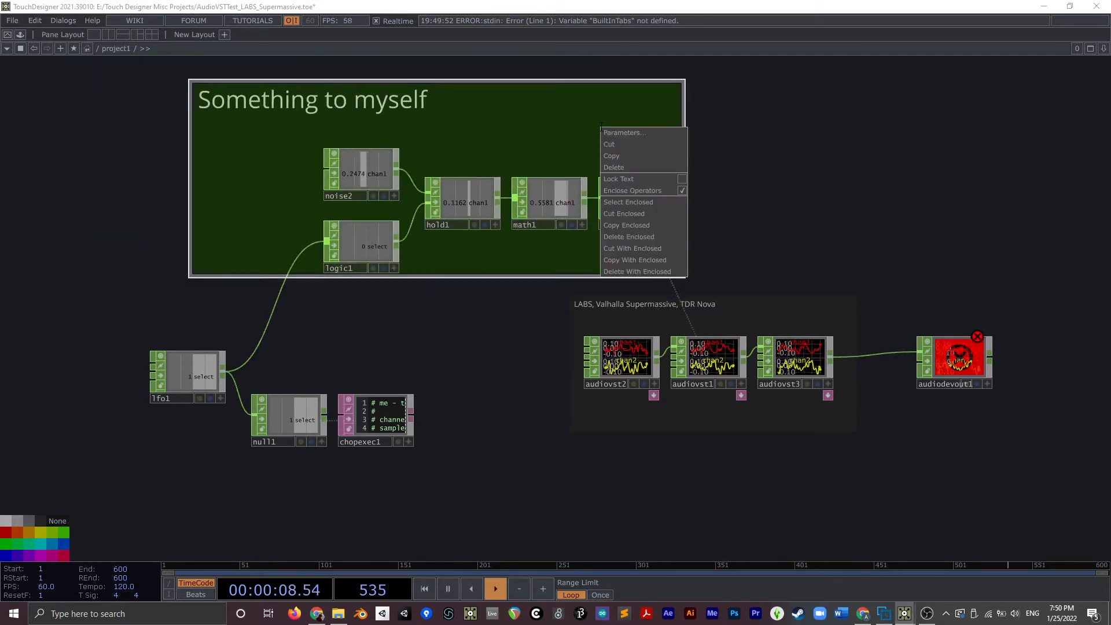
{"action": "left_click", "coordinate": [624, 169]}
Step: Move the "LABS, Valhalla Supermassive, TDR Nova" network box with its audiovst nodes slightly higher
{"action": "left_click_drag", "start_coordinate": [783, 193], "coordinate": [689, 110]}
{"action": "mouse_move", "coordinate": [697, 213]}
{"action": "left_mouse_down"}
{"action": "mouse_move", "coordinate": [620, 275]}
{"action": "mouse_move", "coordinate": [707, 198]}
{"action": "mouse_move", "coordinate": [649, 233]}
{"action": "mouse_move", "coordinate": [680, 203]}
{"action": "left_mouse_up"}
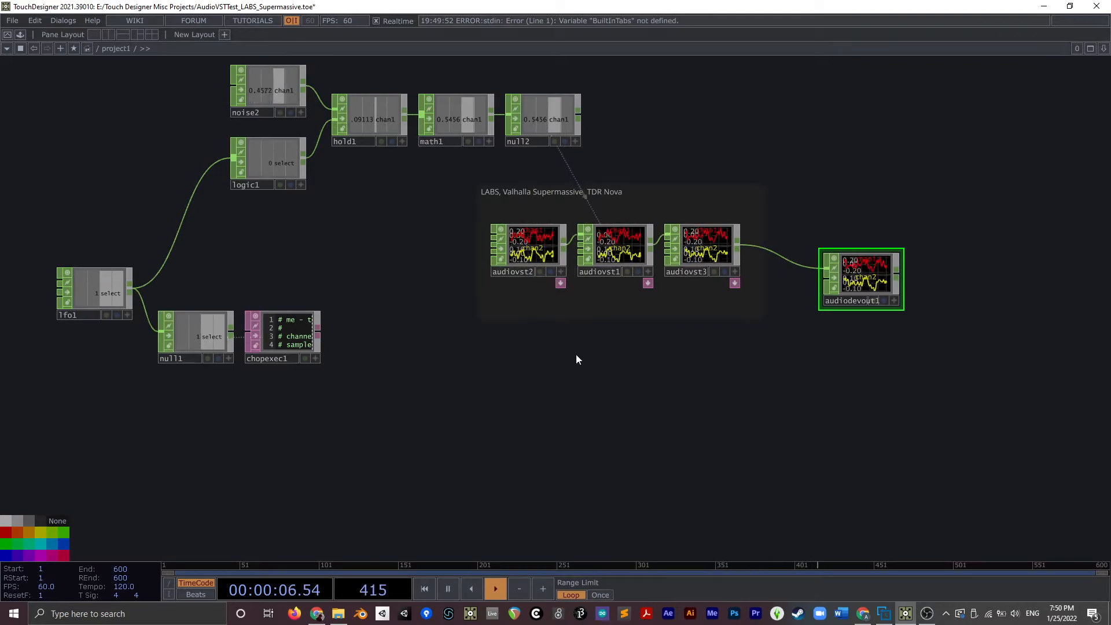
Step: Open audiovst2's parameters and display its LABS plugin window, placed over the network
{"action": "scroll", "coordinate": [589, 202], "scroll_direction": "up", "scroll_amount": 5}
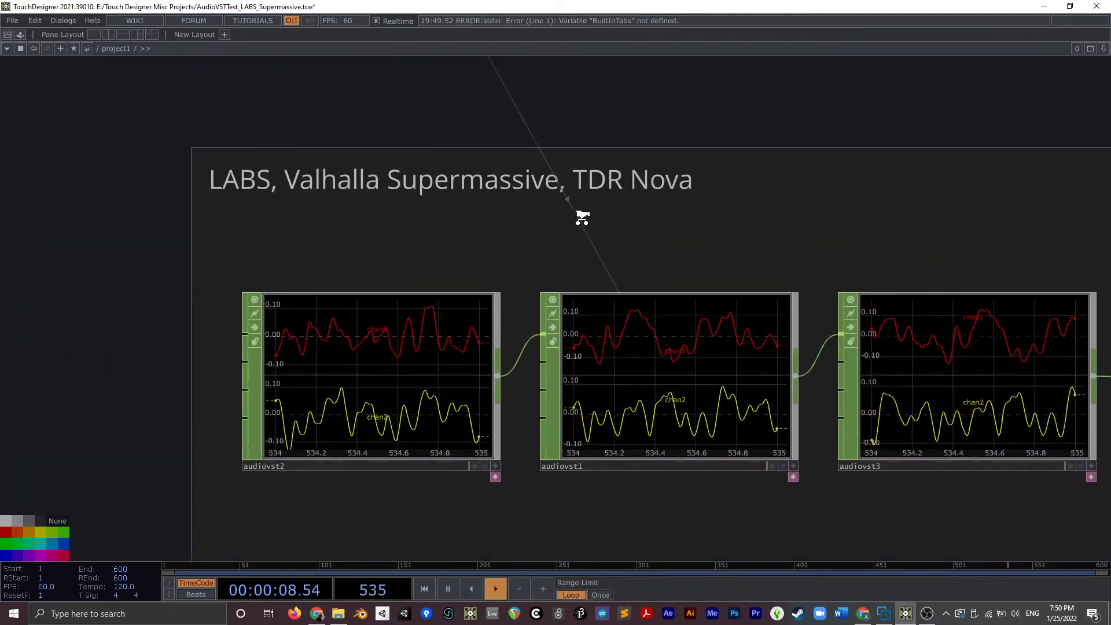
{"action": "scroll", "coordinate": [582, 217], "scroll_direction": "up", "scroll_amount": 1}
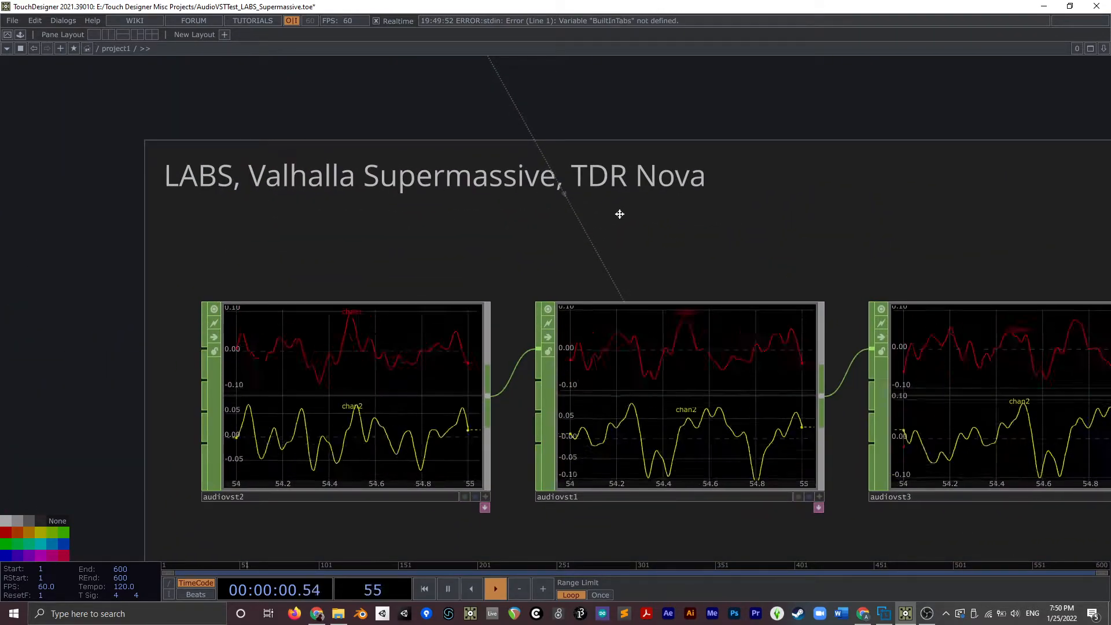
{"action": "left_click_drag", "start_coordinate": [62, 307], "coordinate": [49, 166]}
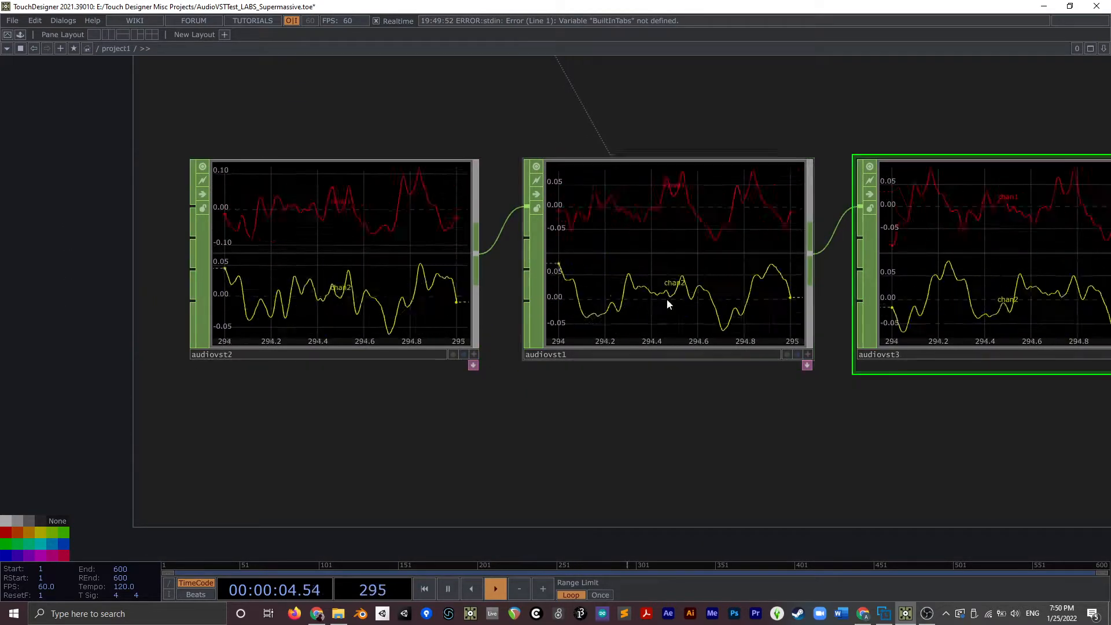
{"action": "left_click_drag", "start_coordinate": [87, 415], "coordinate": [55, 392]}
{"action": "scroll", "coordinate": [55, 391], "scroll_direction": "down", "scroll_amount": 2}
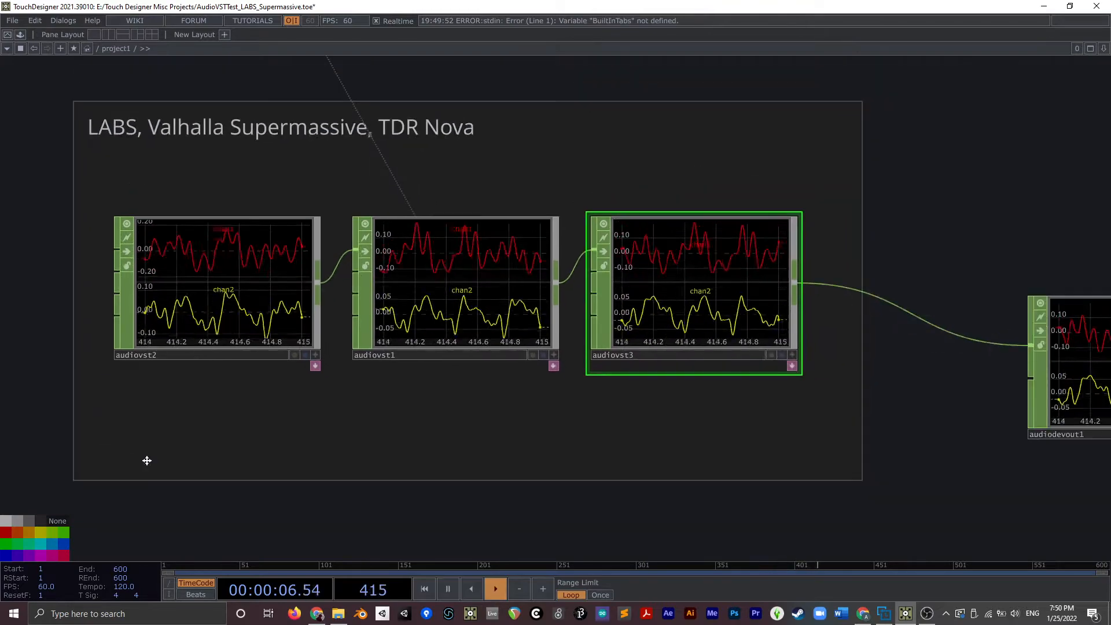
{"action": "left_click_drag", "start_coordinate": [307, 521], "coordinate": [339, 521]}
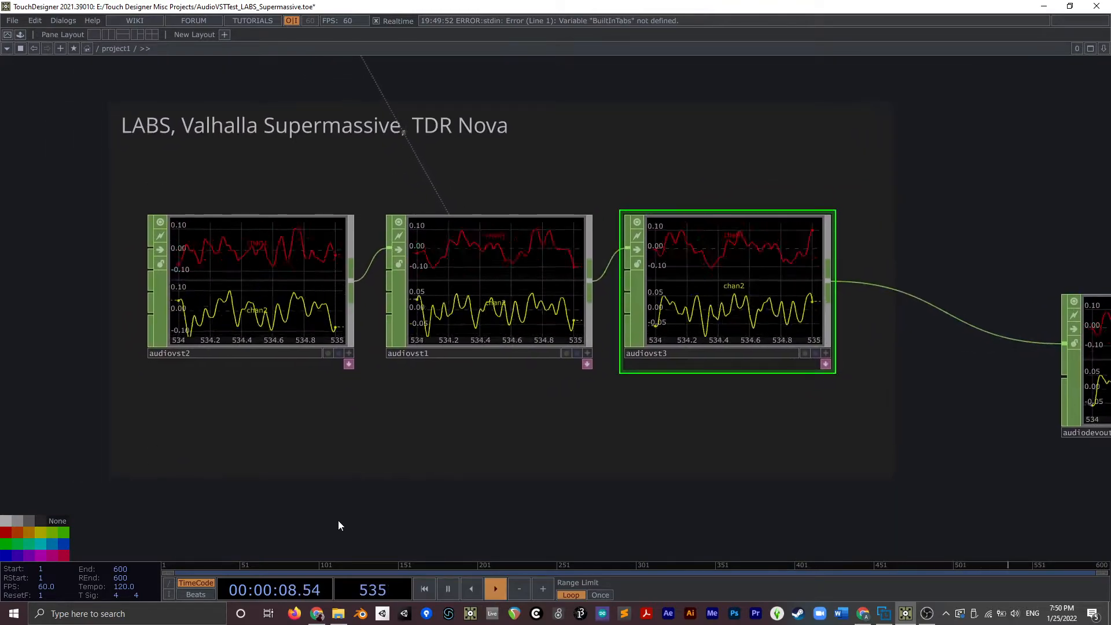
{"action": "left_click", "coordinate": [257, 265]}
{"action": "key", "text": "p"}
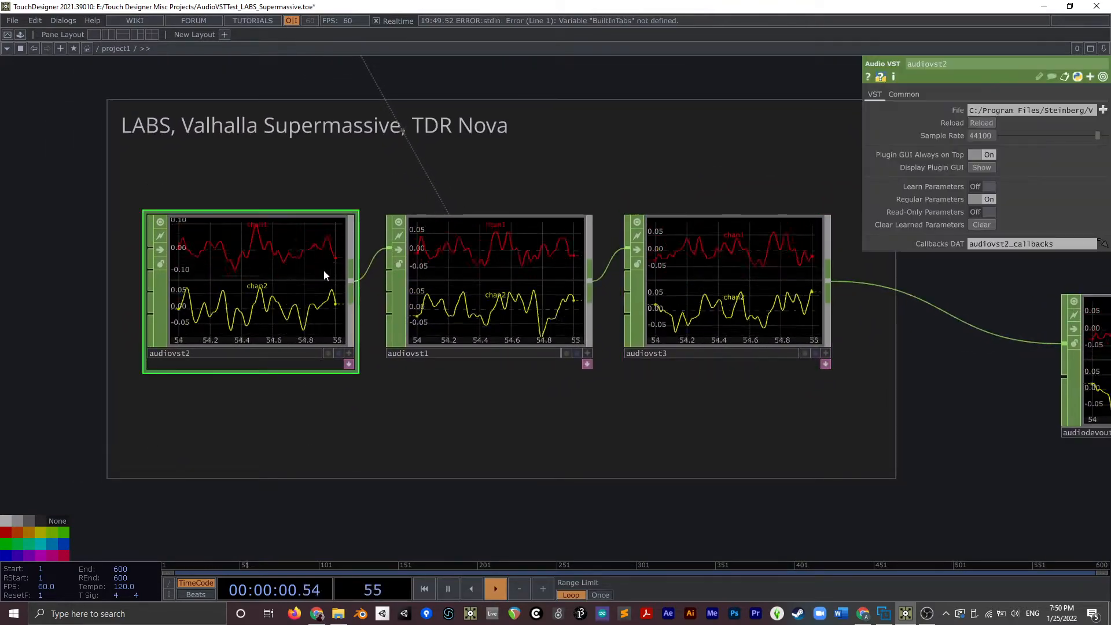
{"action": "left_click", "coordinate": [984, 167]}
{"action": "left_click_drag", "start_coordinate": [410, 5], "coordinate": [538, 69]}
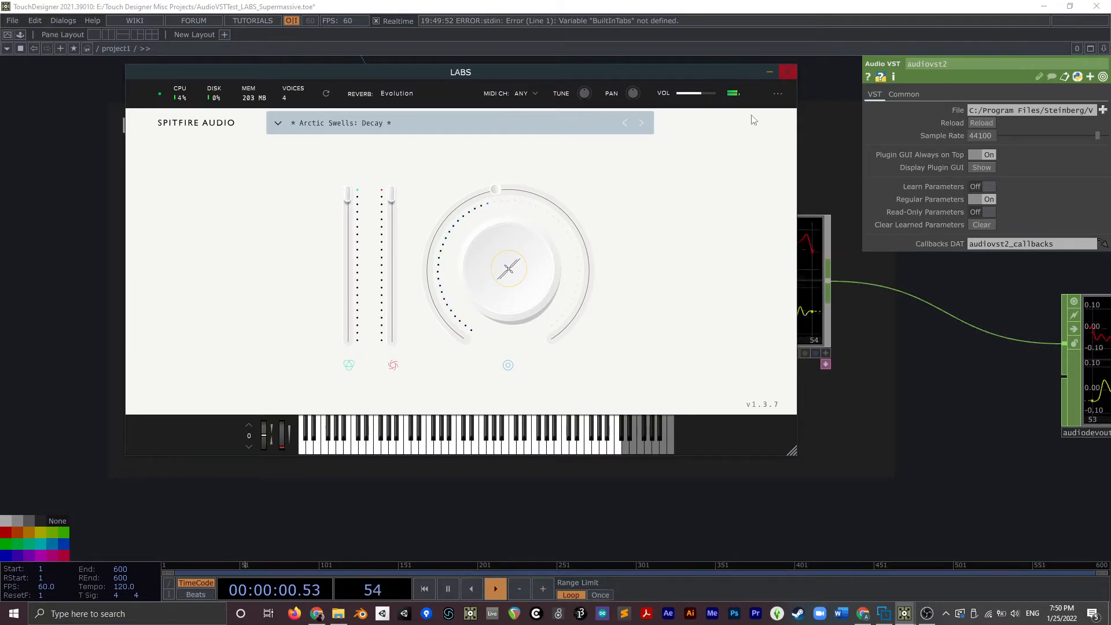
Step: Try out the variation dial and the red slider in the LABS plugin, and close its window
{"action": "mouse_move", "coordinate": [519, 276]}
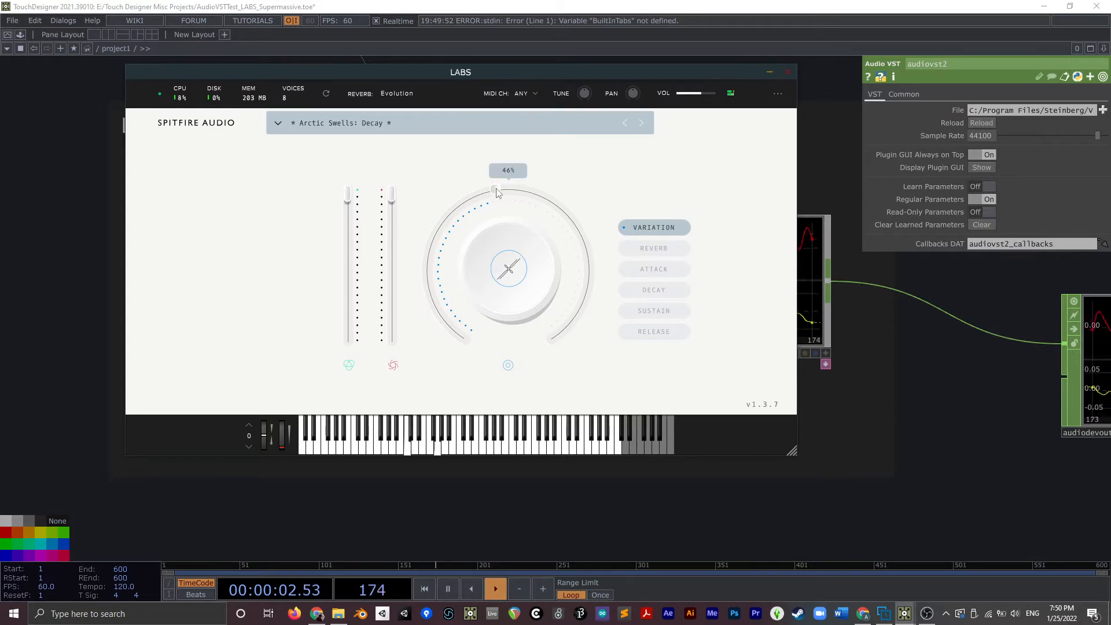
{"action": "left_click_drag", "start_coordinate": [497, 193], "coordinate": [582, 296]}
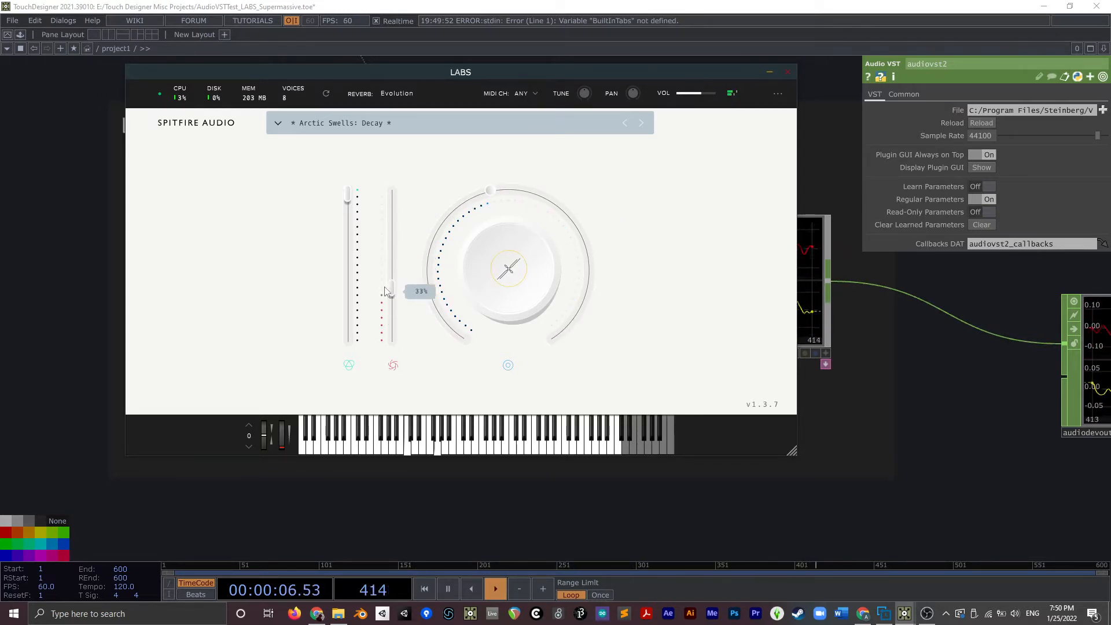
{"action": "left_click_drag", "start_coordinate": [395, 288], "coordinate": [409, 339]}
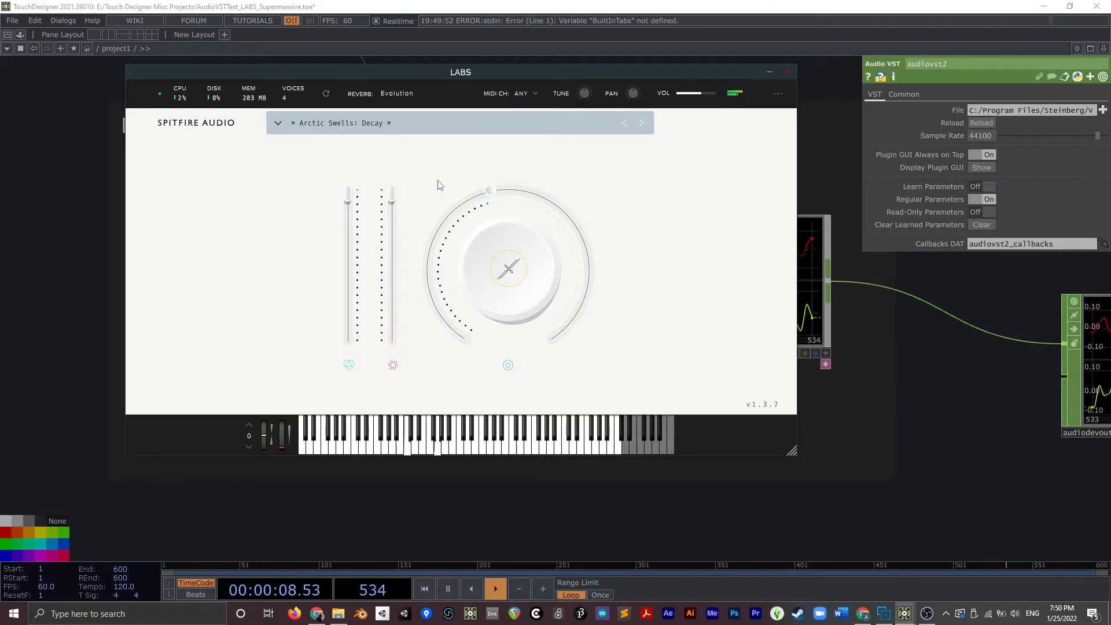
{"action": "left_click", "coordinate": [787, 71]}
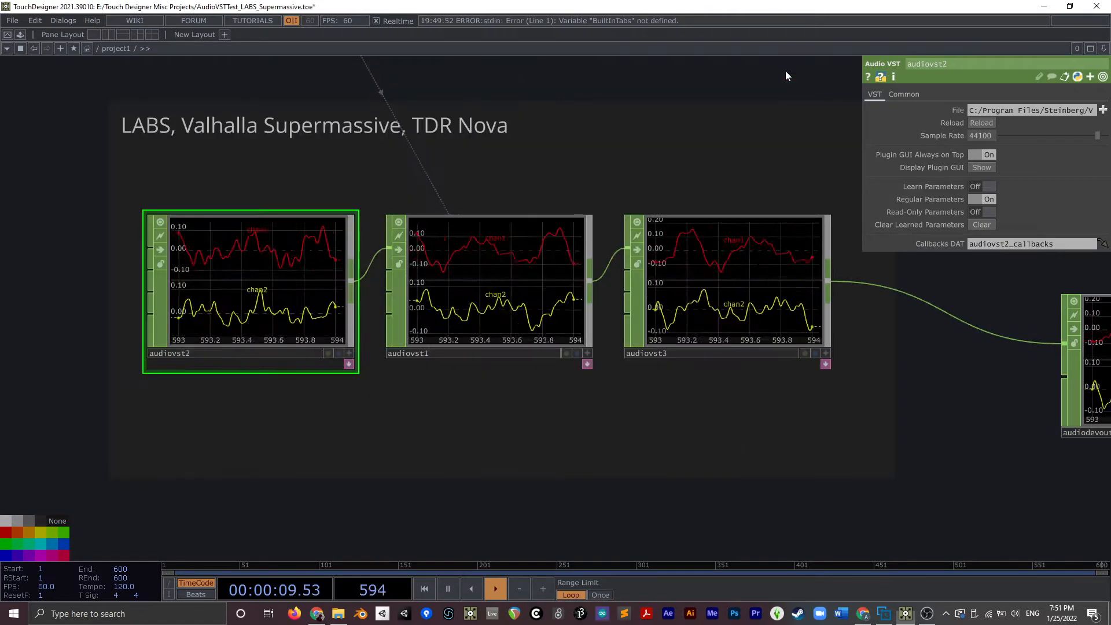
Step: Display the Valhalla Supermassive plugin window of audiovst1 over the network, and close it
{"action": "left_click", "coordinate": [478, 277]}
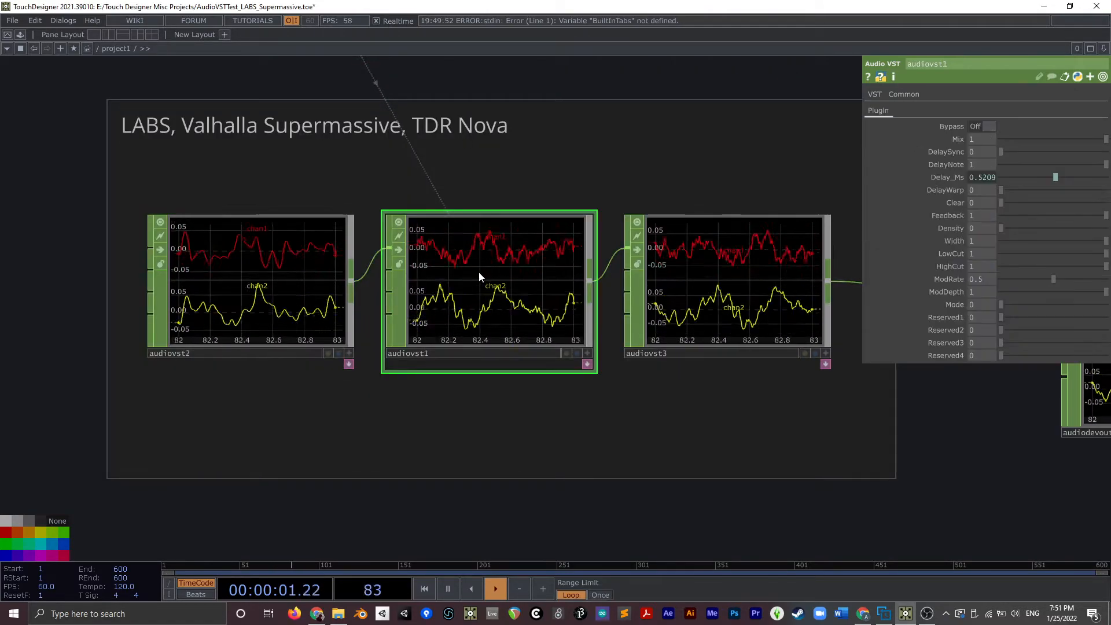
{"action": "left_click", "coordinate": [875, 94]}
{"action": "left_click", "coordinate": [981, 184]}
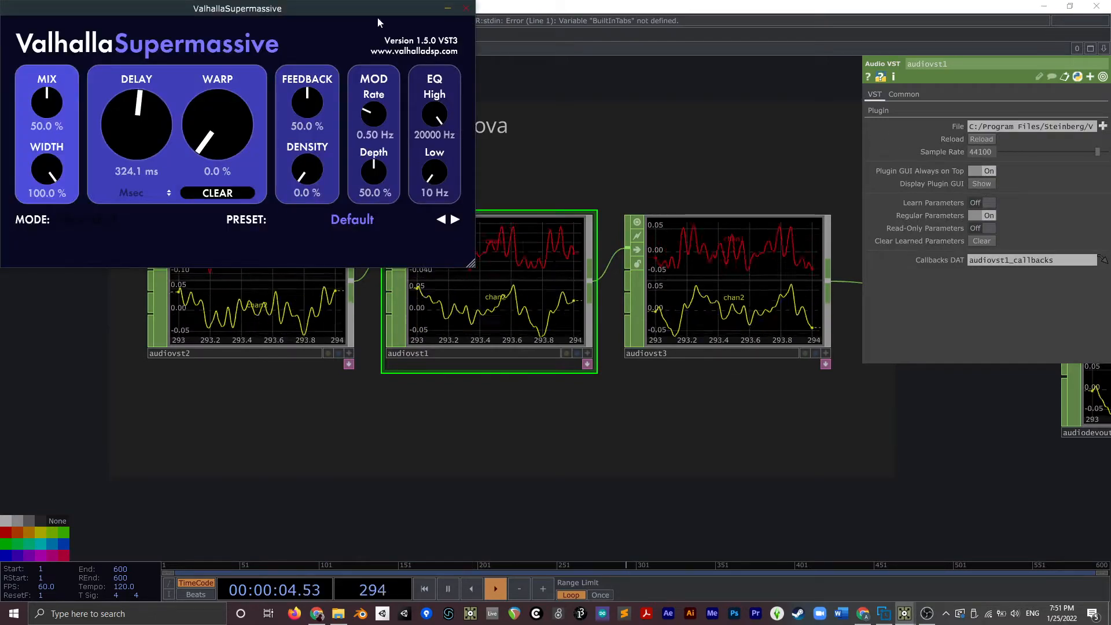
{"action": "mouse_move", "coordinate": [377, 17]}
{"action": "left_mouse_down"}
{"action": "mouse_move", "coordinate": [700, 189]}
{"action": "mouse_move", "coordinate": [652, 172]}
{"action": "left_mouse_up"}
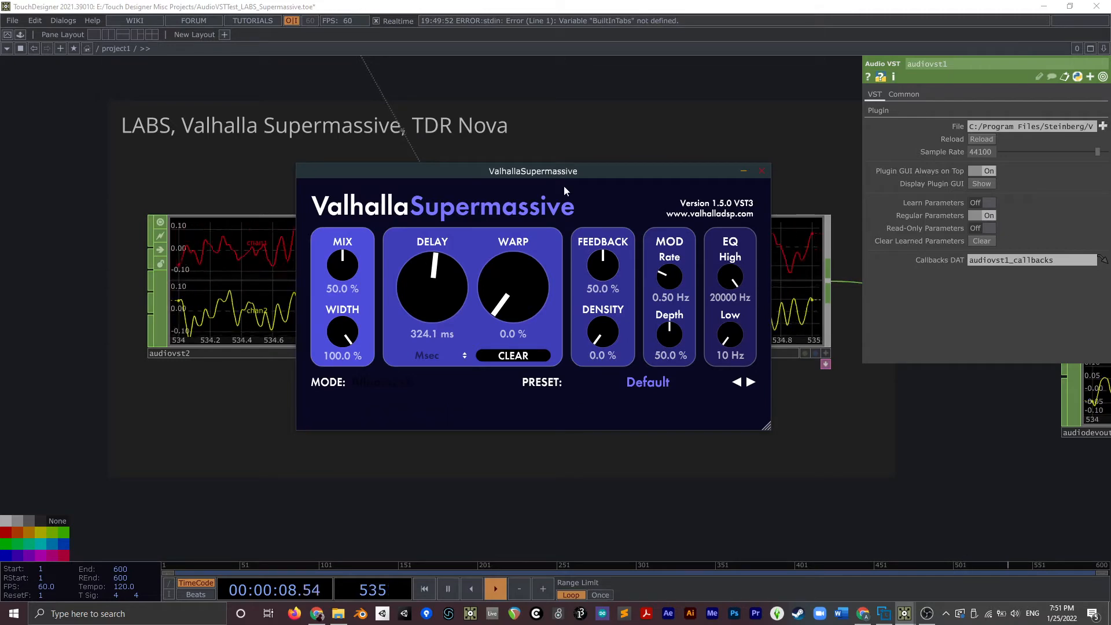
{"action": "scroll", "coordinate": [526, 129], "scroll_direction": "down", "scroll_amount": 3}
{"action": "left_click", "coordinate": [760, 172]}
Step: Bring up the individual plugin parameters of audiovst1
{"action": "scroll", "coordinate": [537, 109], "scroll_direction": "down", "scroll_amount": 4}
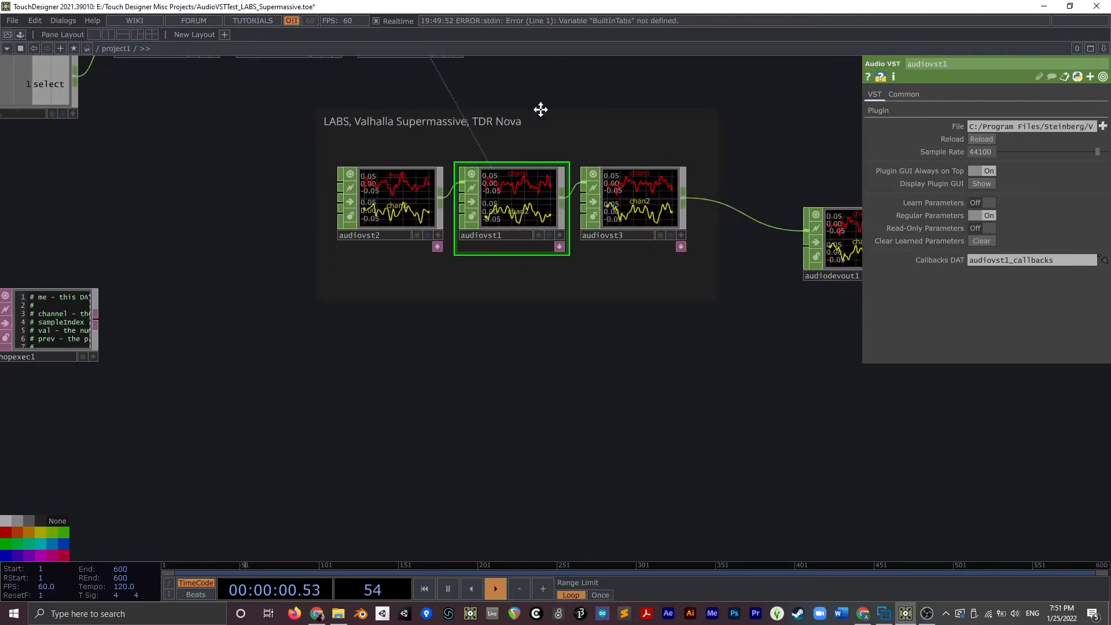
{"action": "left_click_drag", "start_coordinate": [541, 109], "coordinate": [607, 261]}
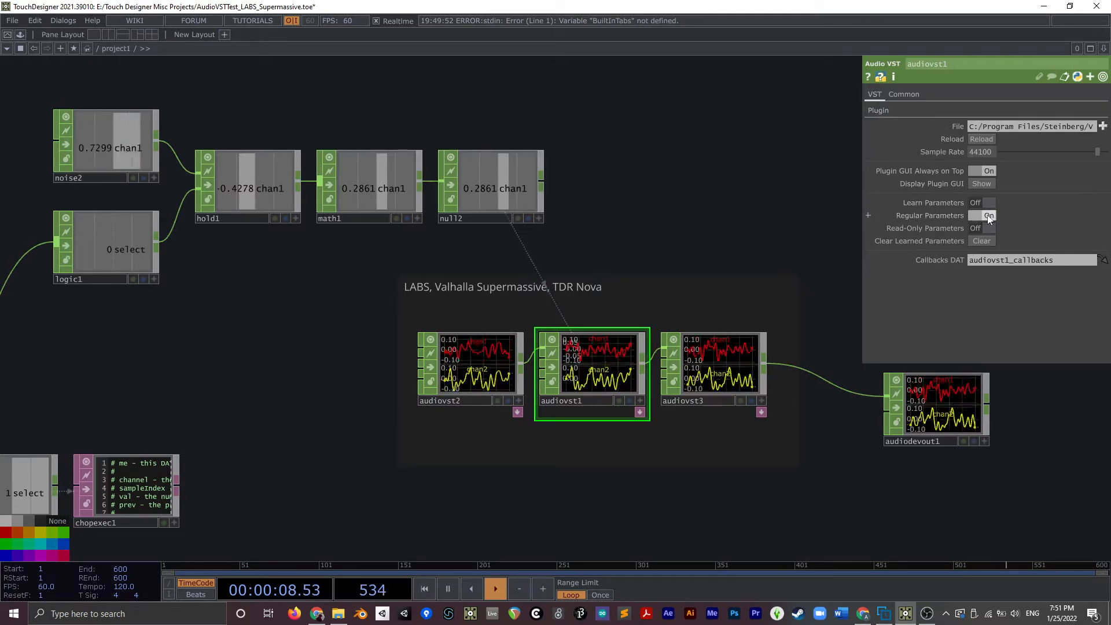
{"action": "left_click", "coordinate": [880, 111]}
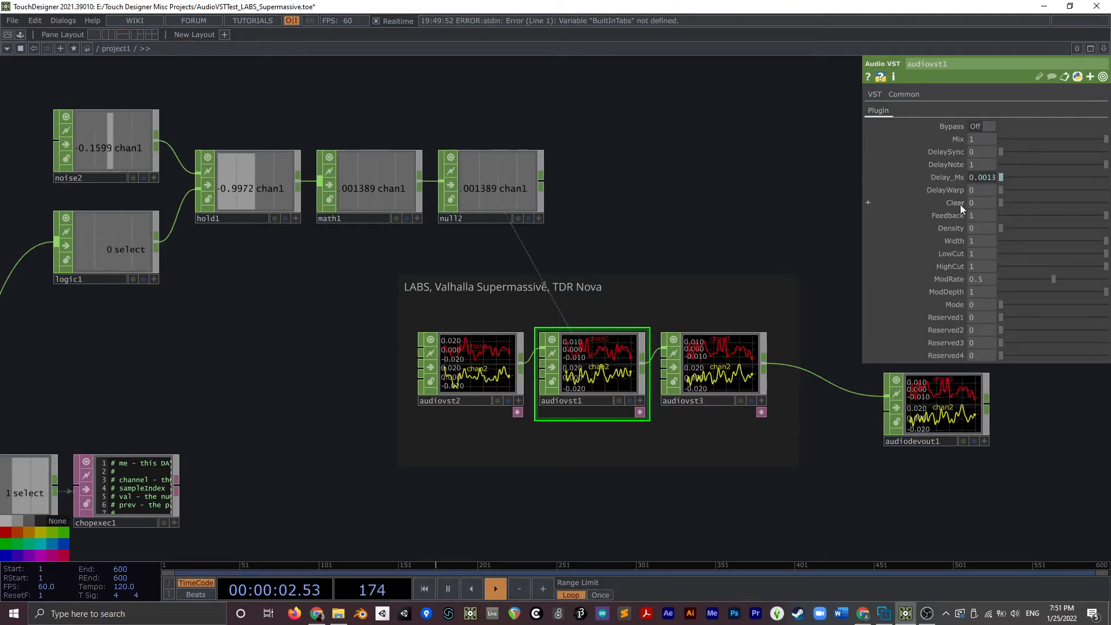
Step: Display the Valhalla Supermassive window again beside audiovst1's list of plugin parameters
{"action": "left_click_drag", "start_coordinate": [755, 195], "coordinate": [706, 161]}
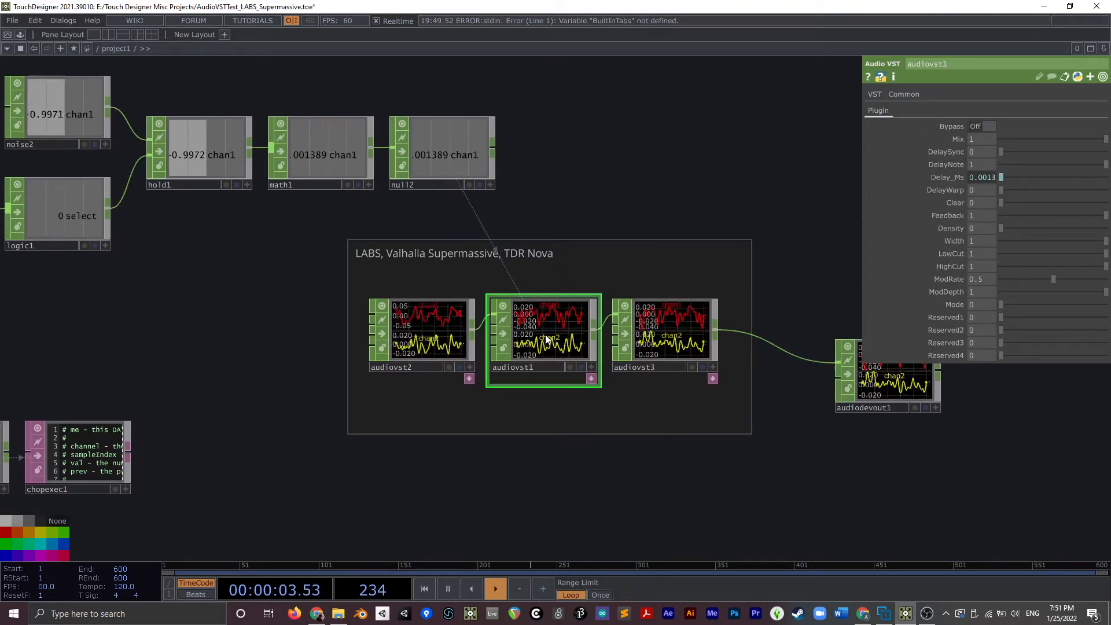
{"action": "left_click", "coordinate": [875, 94]}
{"action": "left_click", "coordinate": [982, 183]}
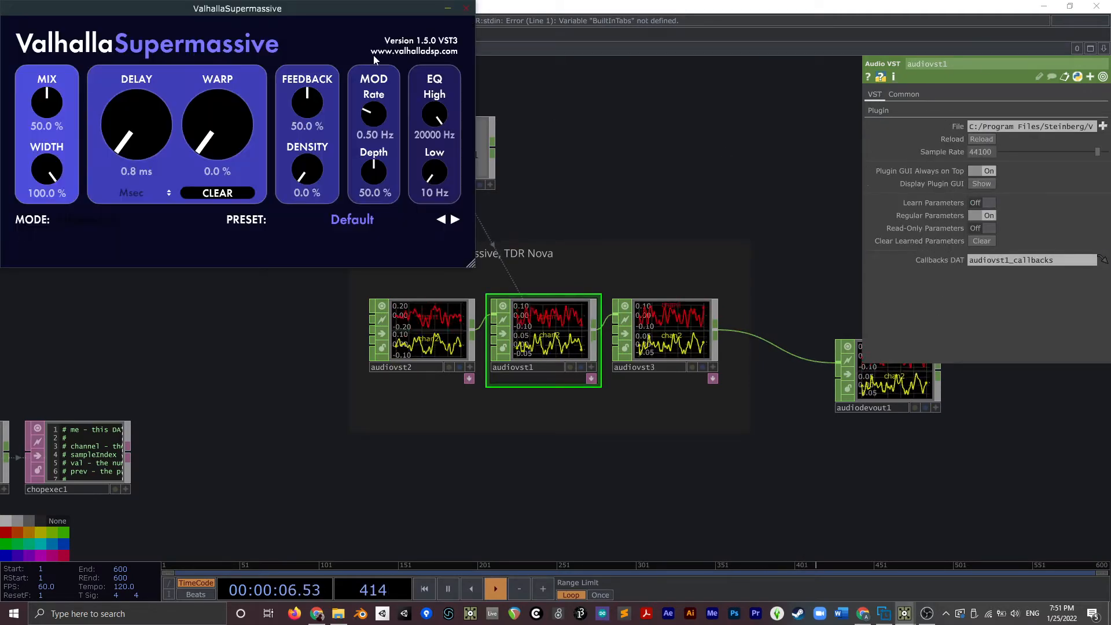
{"action": "left_click_drag", "start_coordinate": [348, 6], "coordinate": [358, 117]}
{"action": "left_click", "coordinate": [879, 111]}
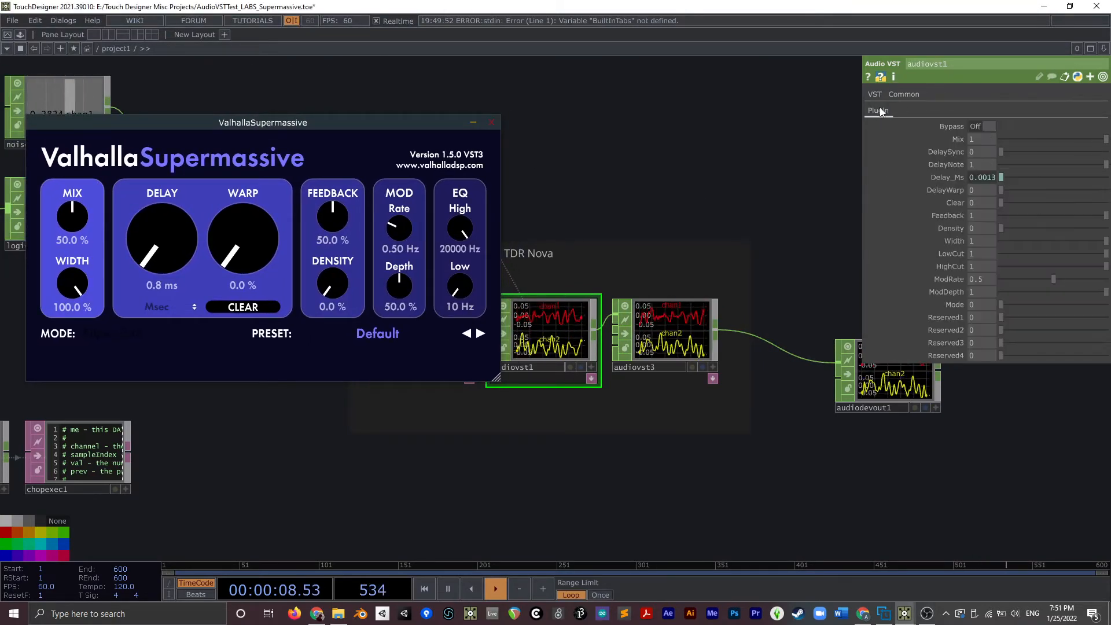
{"action": "left_click_drag", "start_coordinate": [510, 184], "coordinate": [464, 197]}
{"action": "left_click_drag", "start_coordinate": [415, 124], "coordinate": [748, 106]}
Step: Set audiovst1's Feedback to 0.94 and Width to 0, and try out the DelayNote and DelayWarp sliders
{"action": "left_click_drag", "start_coordinate": [1081, 216], "coordinate": [998, 239]}
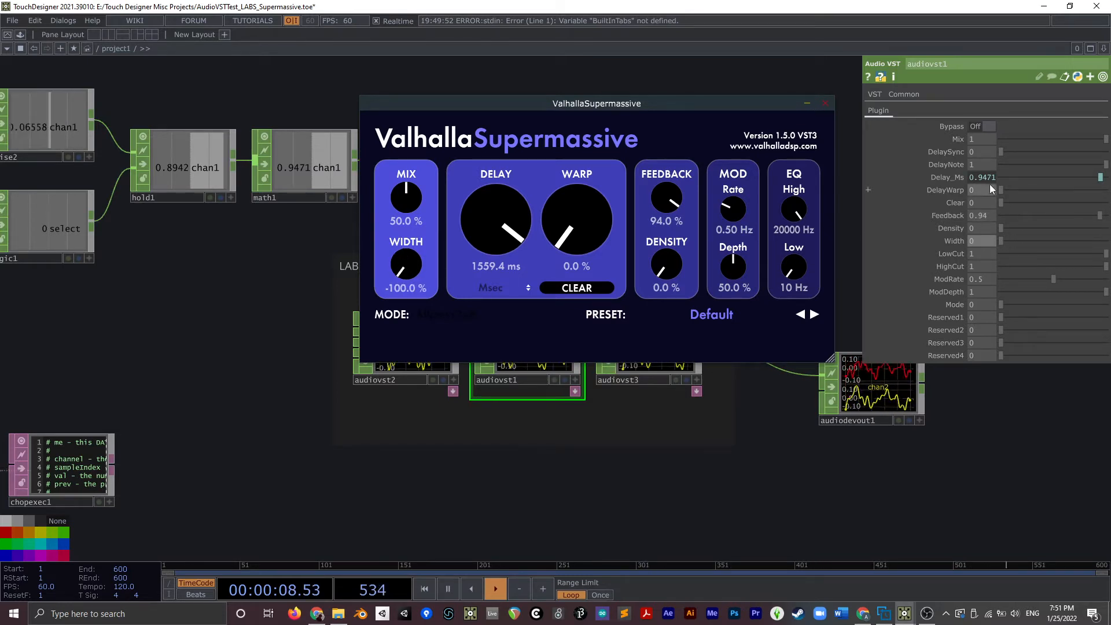
{"action": "left_click_drag", "start_coordinate": [1073, 162], "coordinate": [1105, 168]}
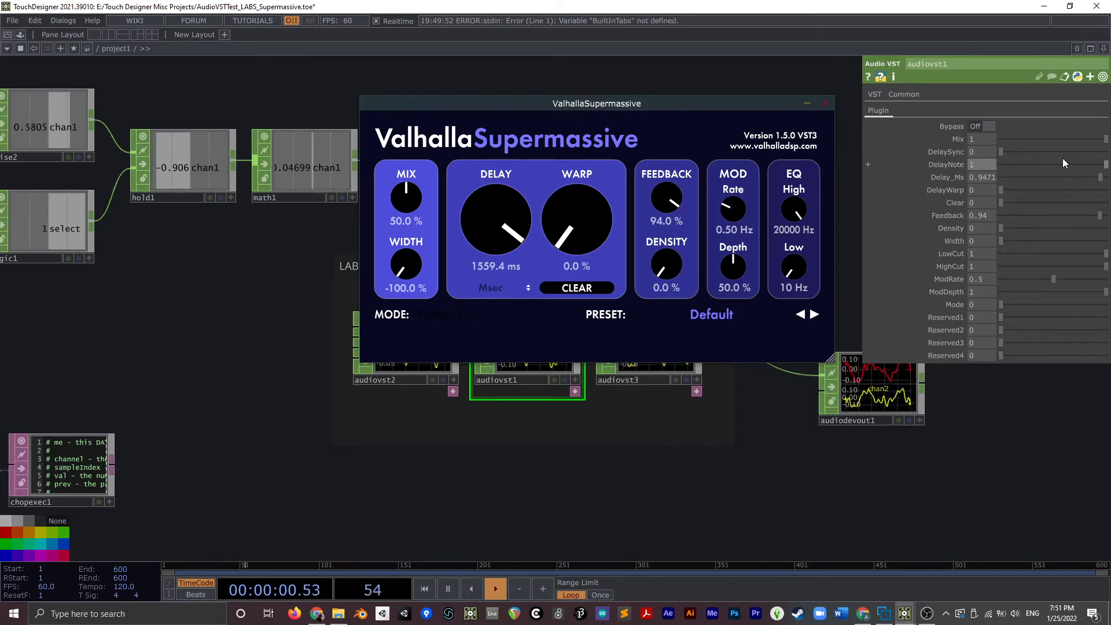
{"action": "left_click_drag", "start_coordinate": [1010, 189], "coordinate": [913, 196]}
{"action": "left_click_drag", "start_coordinate": [1001, 190], "coordinate": [835, 207]}
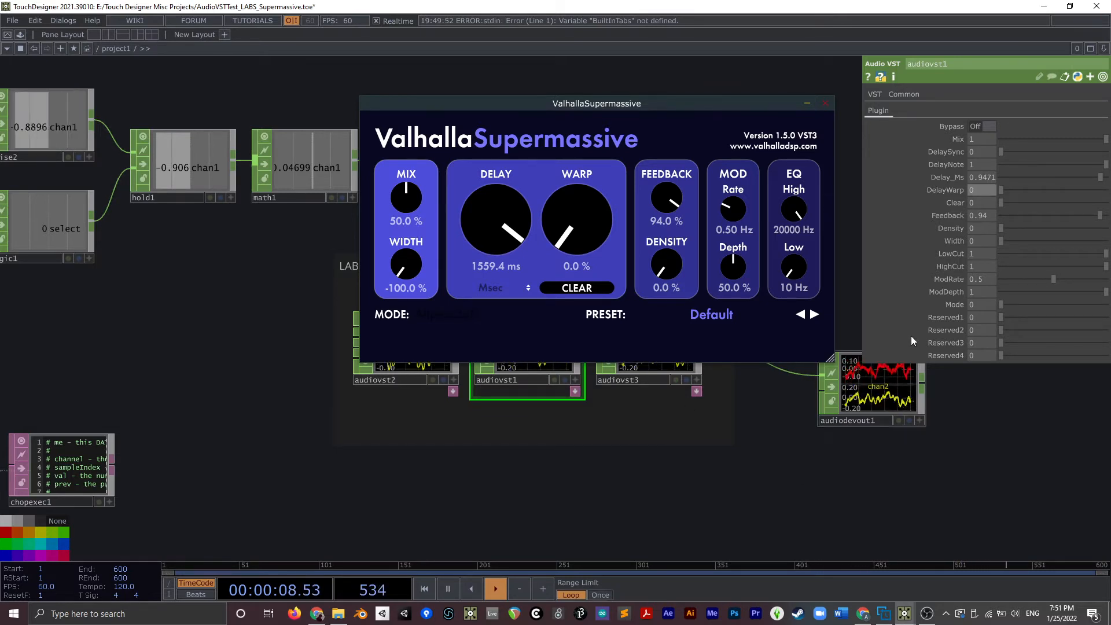
Step: Expand audiovst1's Delay_Ms parameter, switch it back to its expression op('null2')['chan1'], and collapse it
{"action": "left_click", "coordinate": [919, 180]}
{"action": "left_click", "coordinate": [927, 191]}
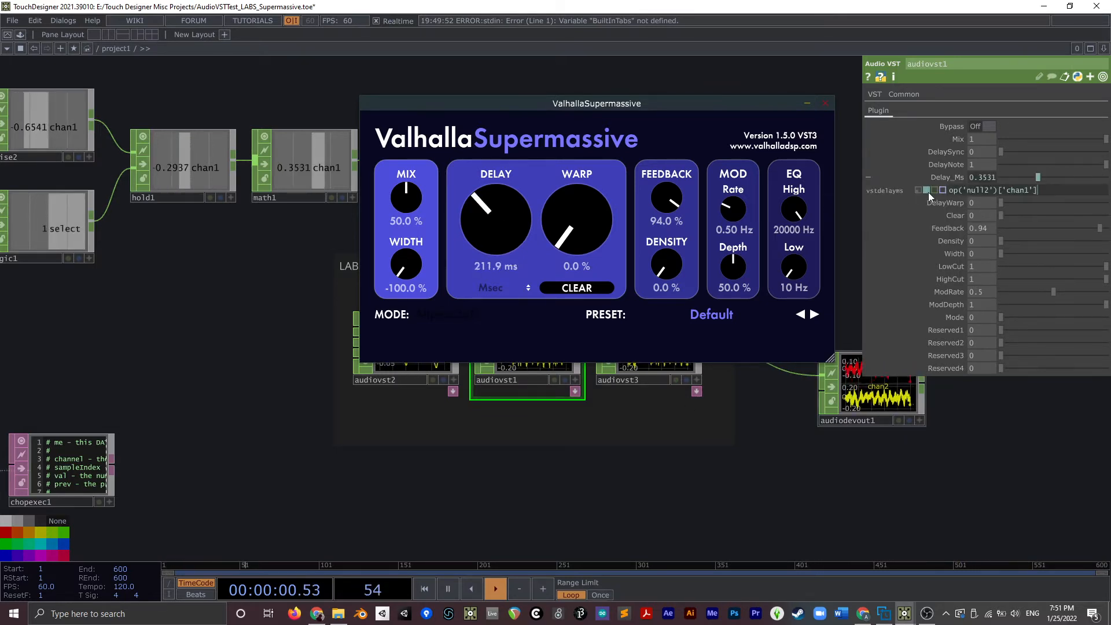
{"action": "left_click", "coordinate": [908, 177]}
{"action": "left_click", "coordinate": [908, 175]}
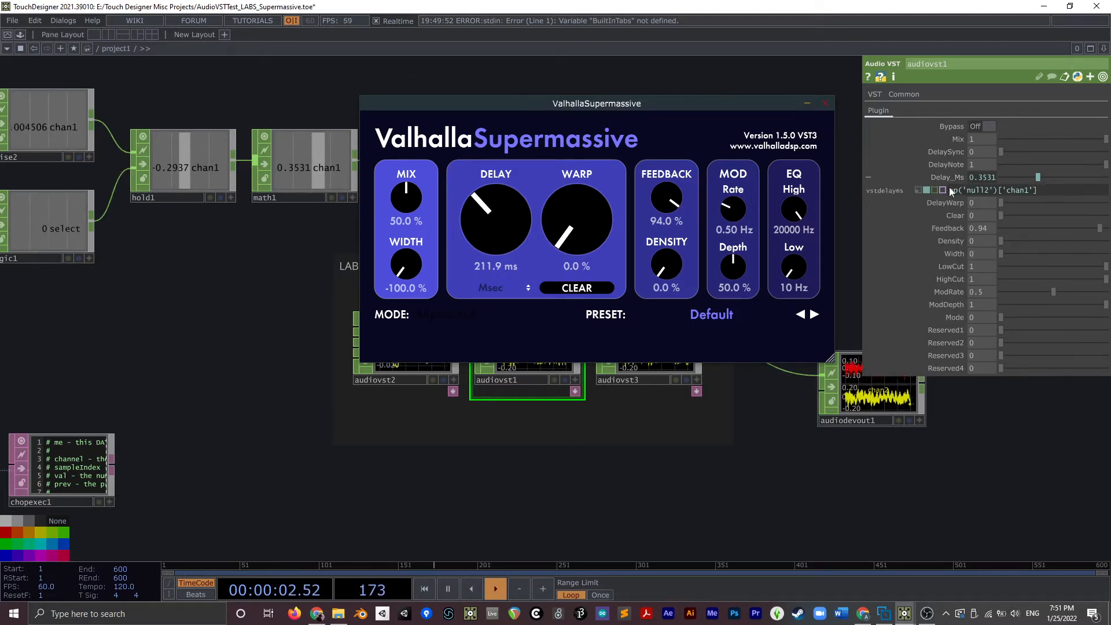
{"action": "left_click", "coordinate": [904, 176]}
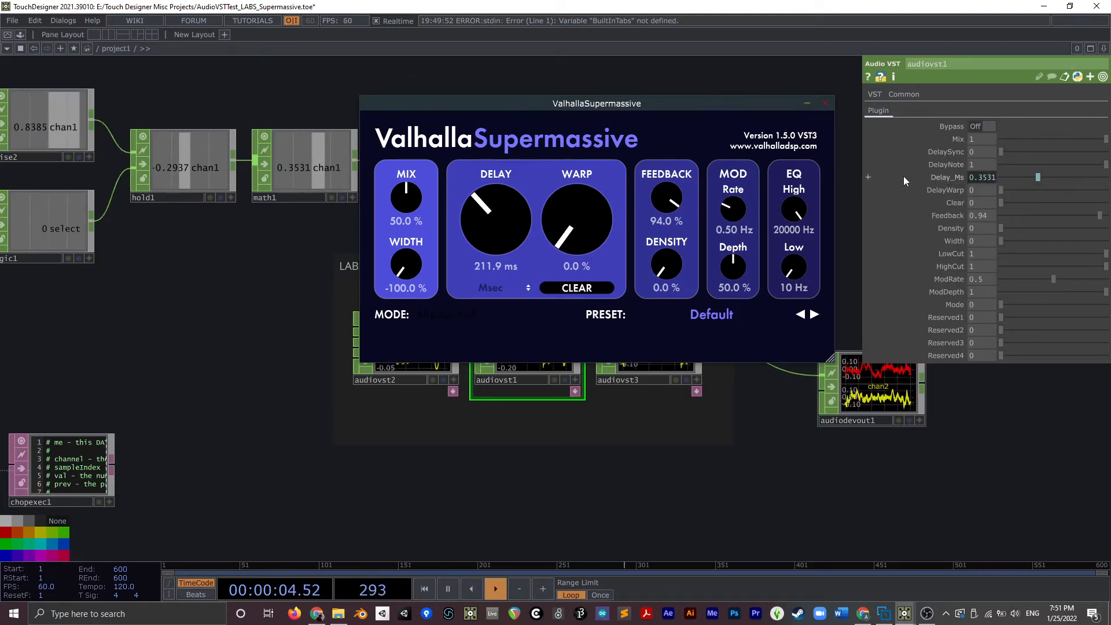
Step: Move the Valhalla Supermassive window aside to review the noise2, logic1, hold1, math1 and null2 chain, and close the plugin window
{"action": "left_click_drag", "start_coordinate": [725, 105], "coordinate": [724, 285]}
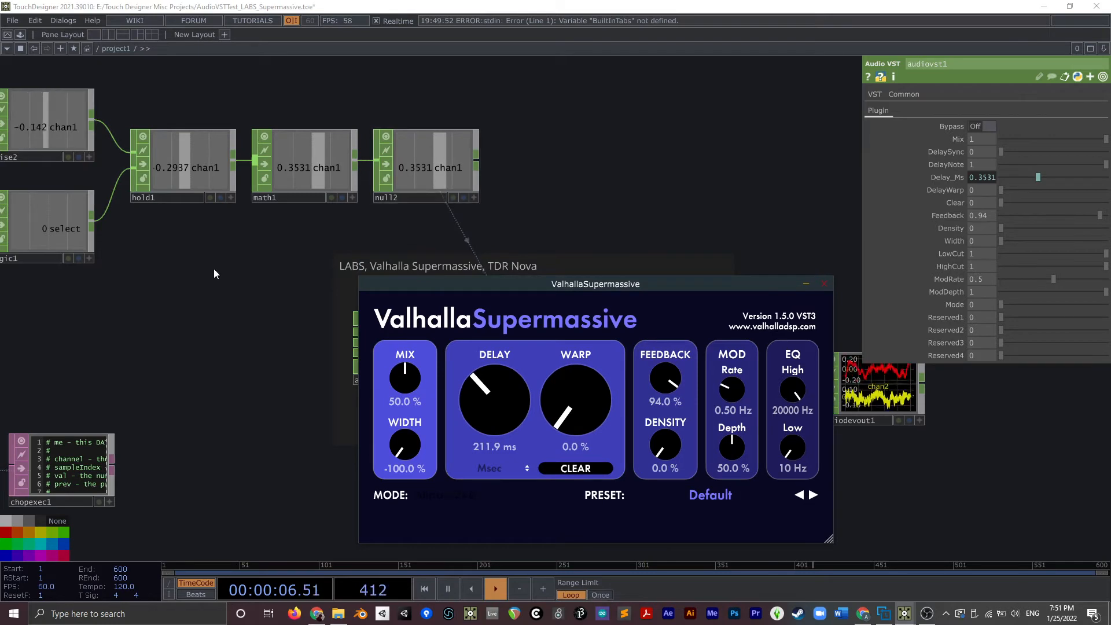
{"action": "left_click_drag", "start_coordinate": [216, 273], "coordinate": [529, 243]}
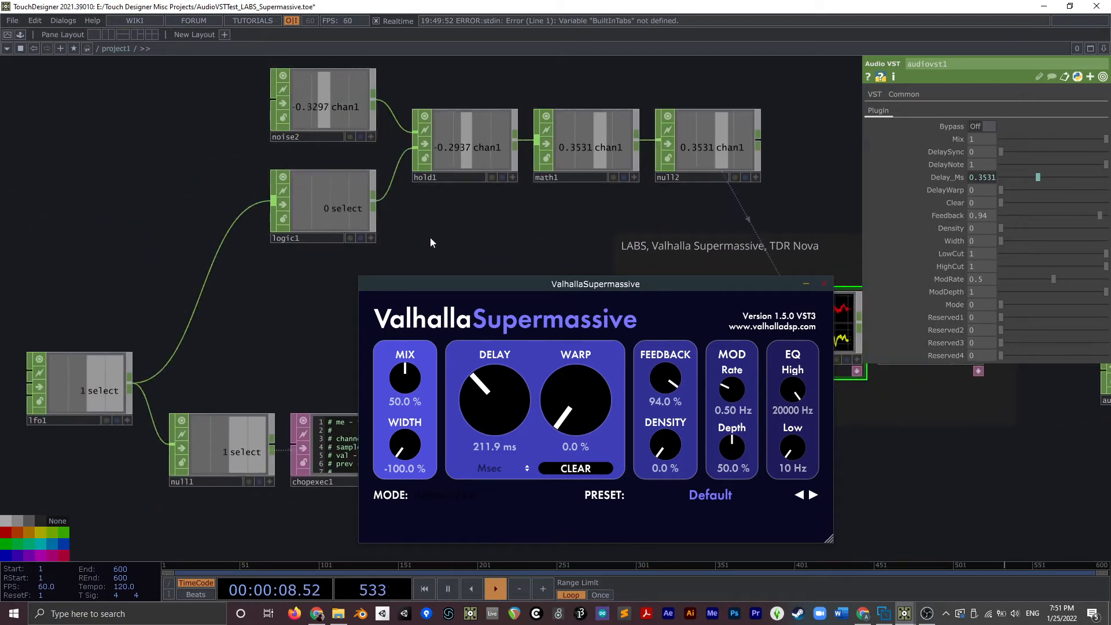
{"action": "left_click_drag", "start_coordinate": [494, 282], "coordinate": [729, 201]}
{"action": "left_click", "coordinate": [818, 255]}
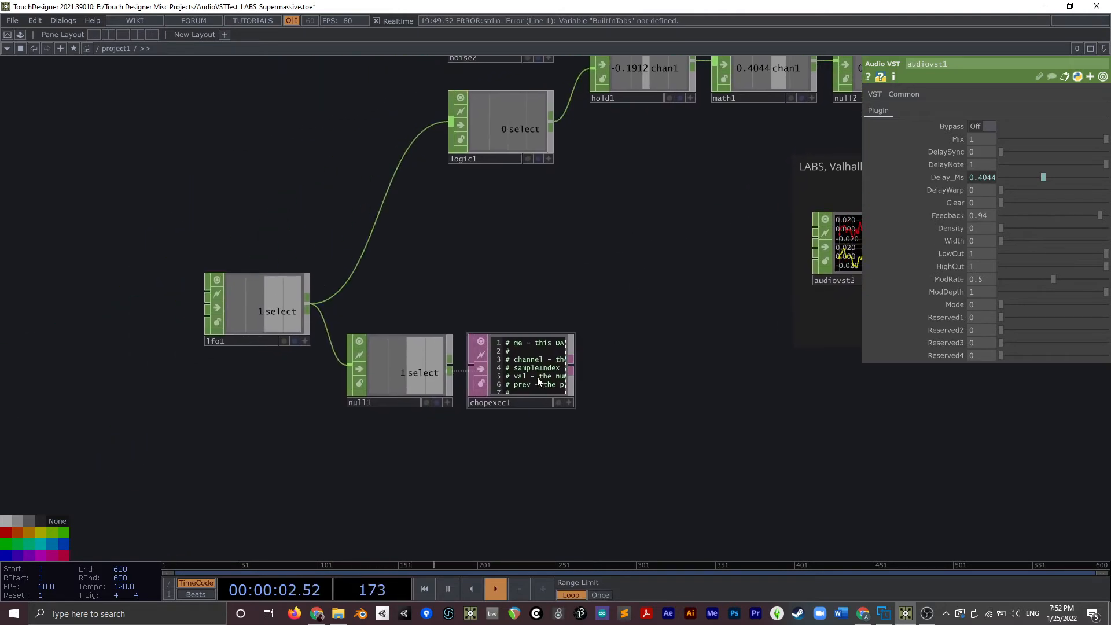
Step: Examine the sendNoteOn and sendNoteOff calls for audiovst2 in the chopexec1 script
{"action": "scroll", "coordinate": [527, 416], "scroll_direction": "up", "scroll_amount": 5}
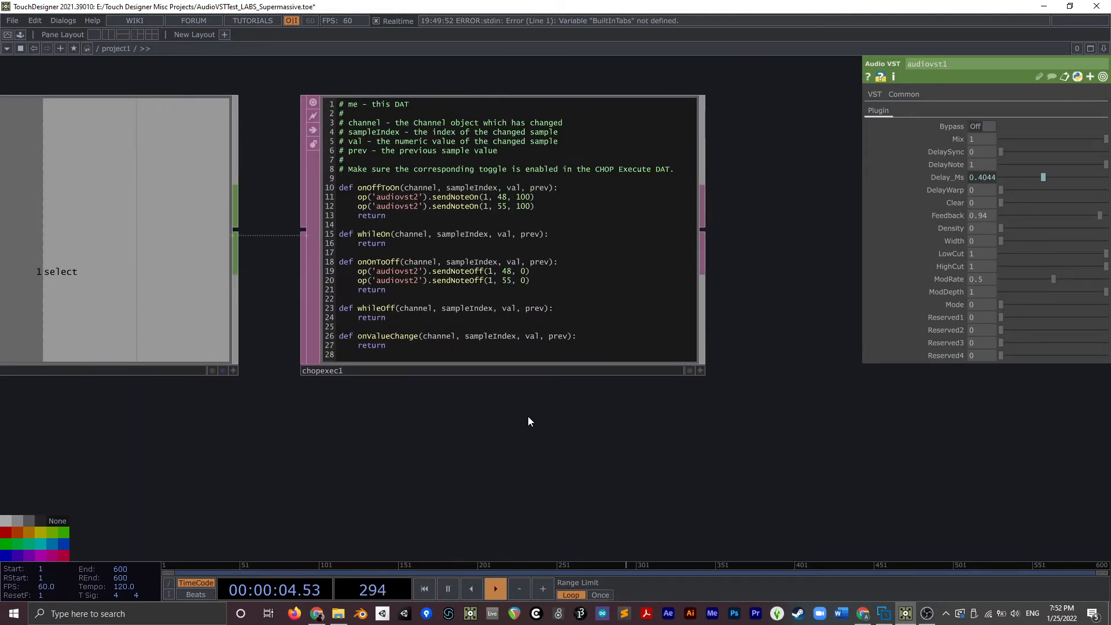
{"action": "left_click_drag", "start_coordinate": [528, 415], "coordinate": [554, 461]}
{"action": "left_click", "coordinate": [726, 412]}
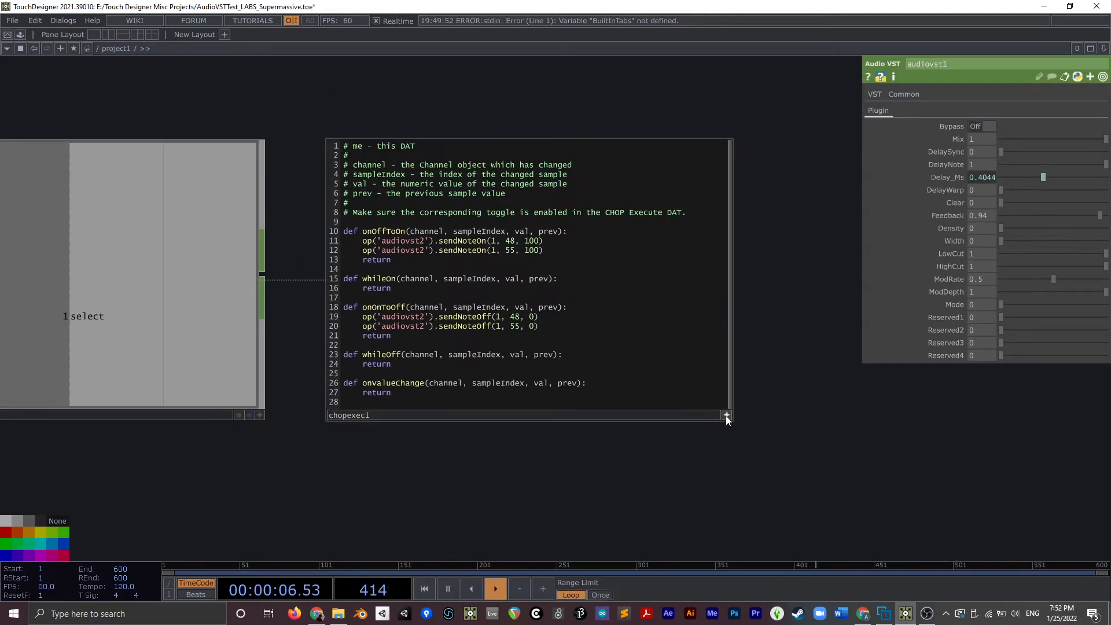
{"action": "left_click_drag", "start_coordinate": [419, 254], "coordinate": [349, 244]}
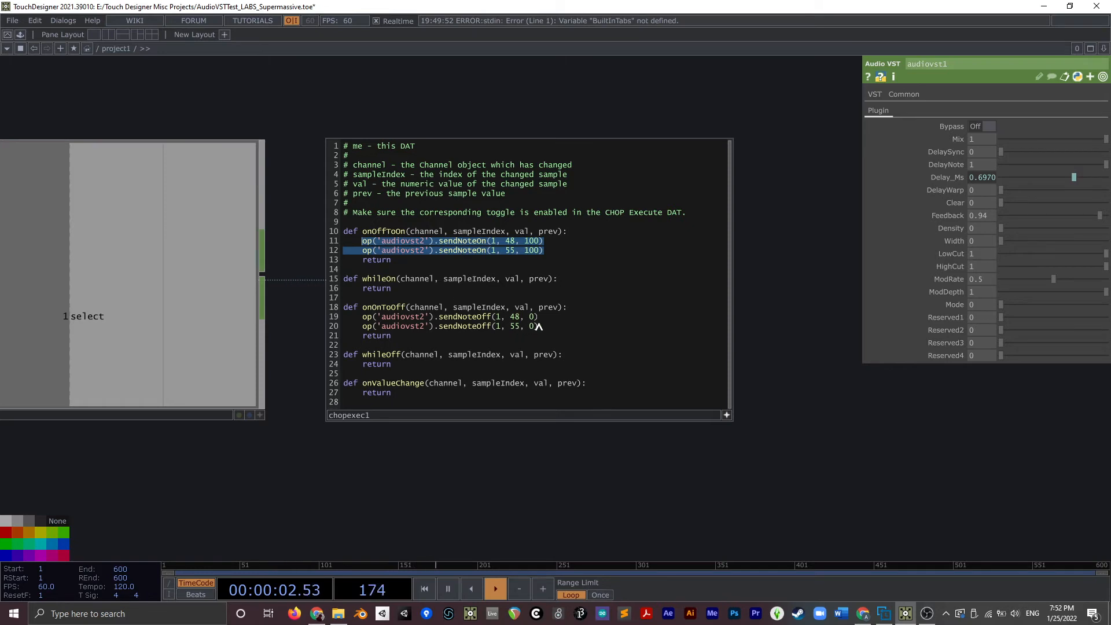
{"action": "left_click_drag", "start_coordinate": [538, 327], "coordinate": [362, 318]}
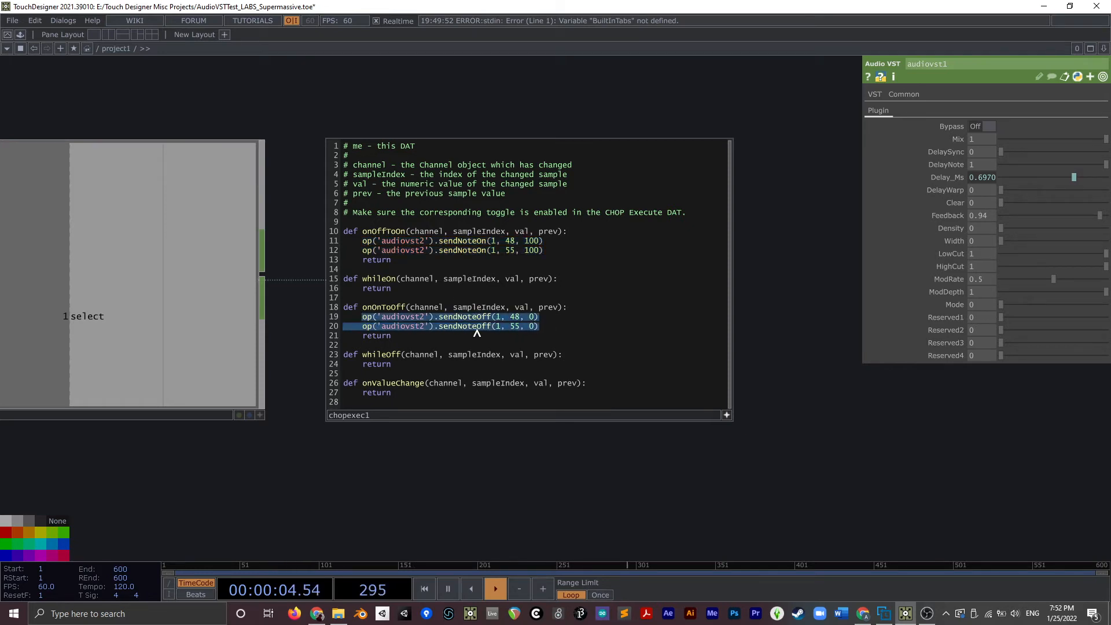
{"action": "left_click", "coordinate": [543, 333]}
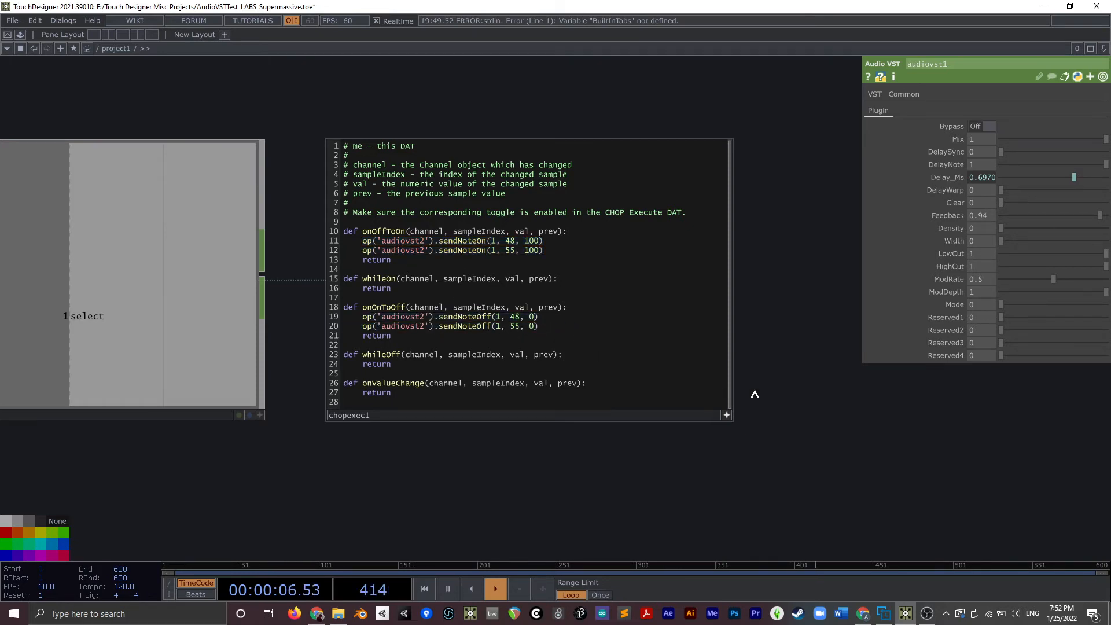
Step: Return from the chopexec1 script to the plugin chain and select audiovst2 to view its VST parameters
{"action": "left_click_drag", "start_coordinate": [779, 405], "coordinate": [329, 606]}
{"action": "left_click", "coordinate": [425, 297]}
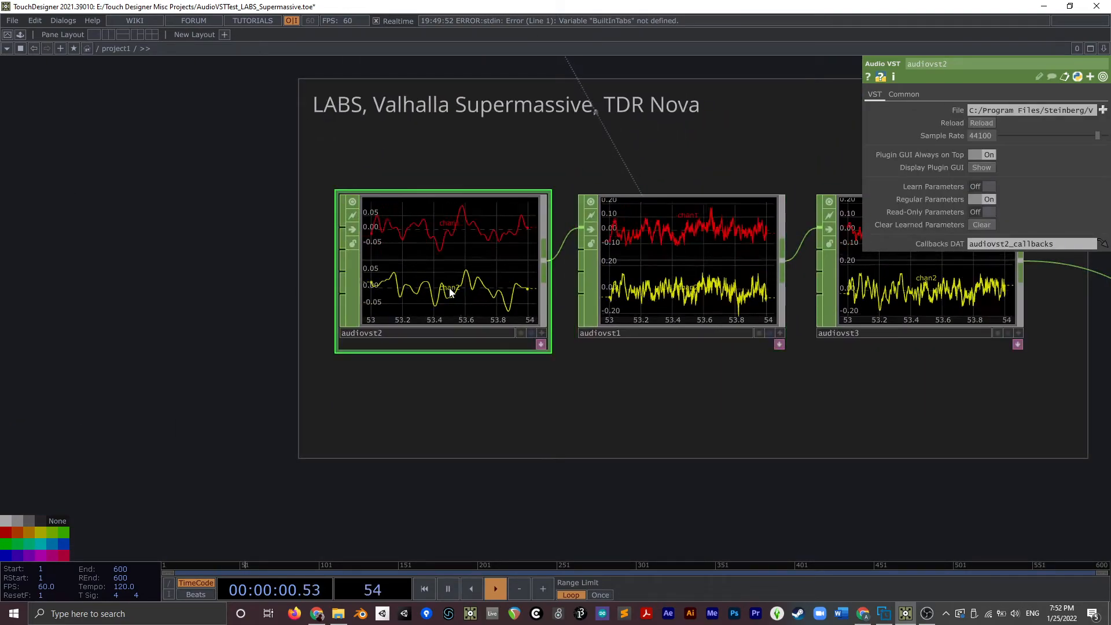
{"action": "scroll", "coordinate": [198, 316], "scroll_direction": "down", "scroll_amount": 4}
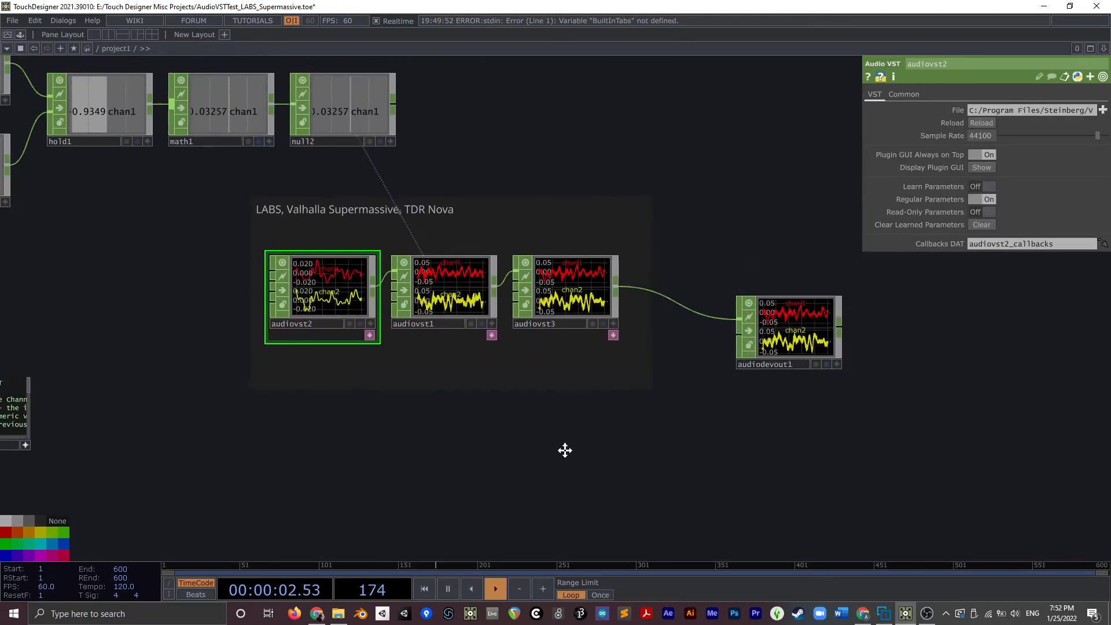
Step: Show audiovst3's TDR Nova plugin window over the network and move EQ band IV to about 6.8 kHz and -0.7 dB
{"action": "left_click_drag", "start_coordinate": [565, 451], "coordinate": [347, 505]}
{"action": "scroll", "coordinate": [340, 354], "scroll_direction": "up", "scroll_amount": 3}
{"action": "left_click", "coordinate": [342, 362]}
{"action": "left_click_drag", "start_coordinate": [746, 240], "coordinate": [929, 192]}
{"action": "left_click", "coordinate": [980, 167]}
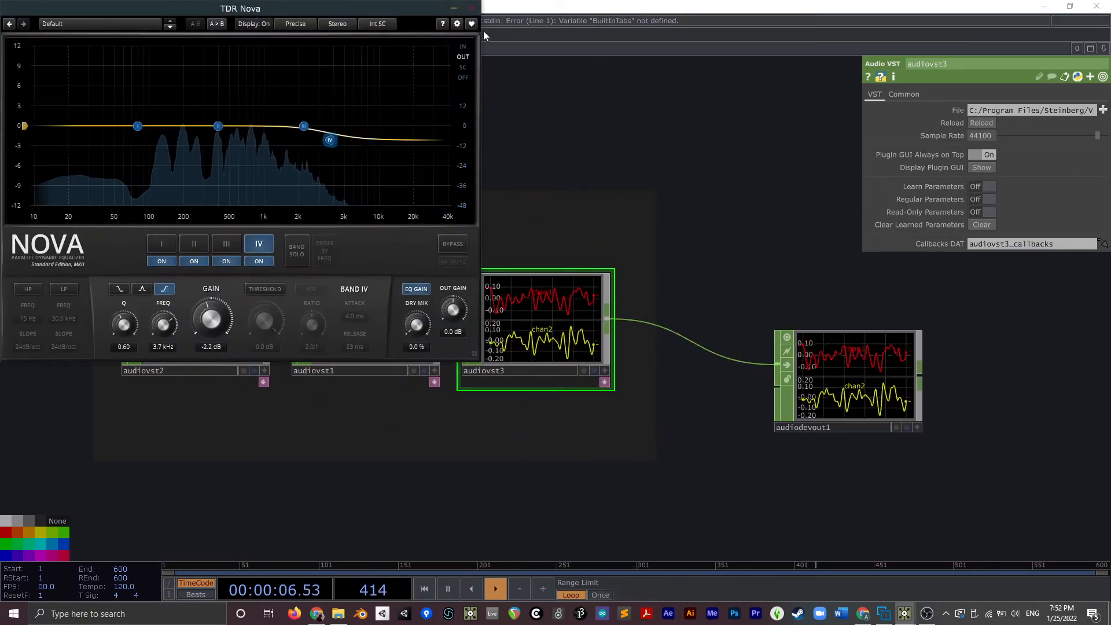
{"action": "left_click_drag", "start_coordinate": [366, 8], "coordinate": [689, 106]}
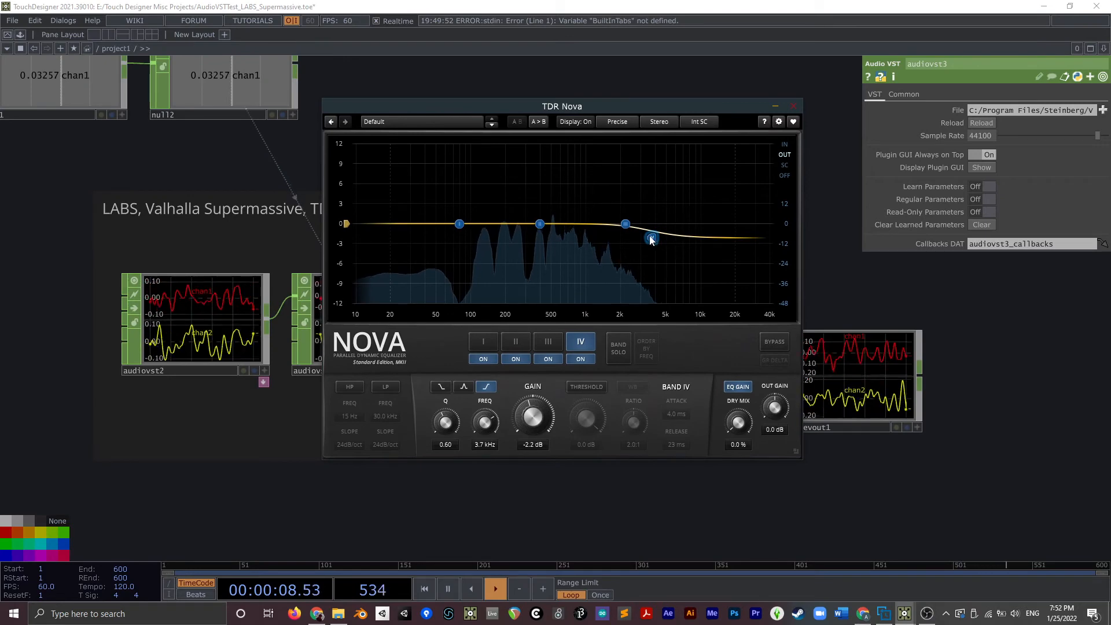
{"action": "left_click_drag", "start_coordinate": [651, 238], "coordinate": [683, 230]}
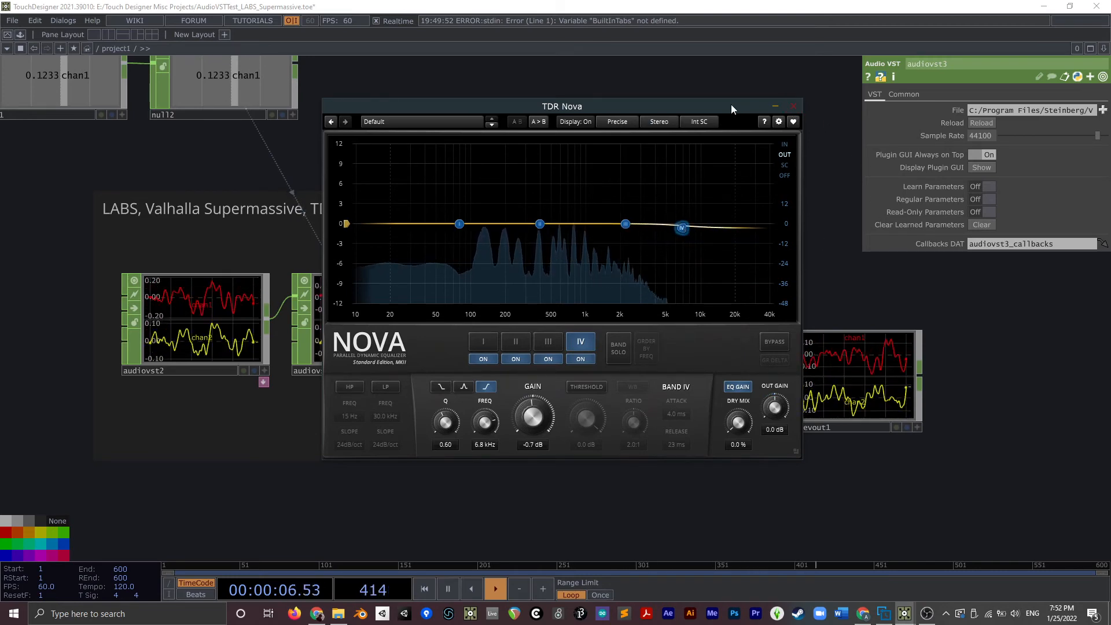
Step: Enable Regular Parameters for audiovst3 and display its list of plugin parameters beside the TDR Nova window
{"action": "left_click_drag", "start_coordinate": [732, 104], "coordinate": [628, 92]}
{"action": "left_click", "coordinate": [987, 200]}
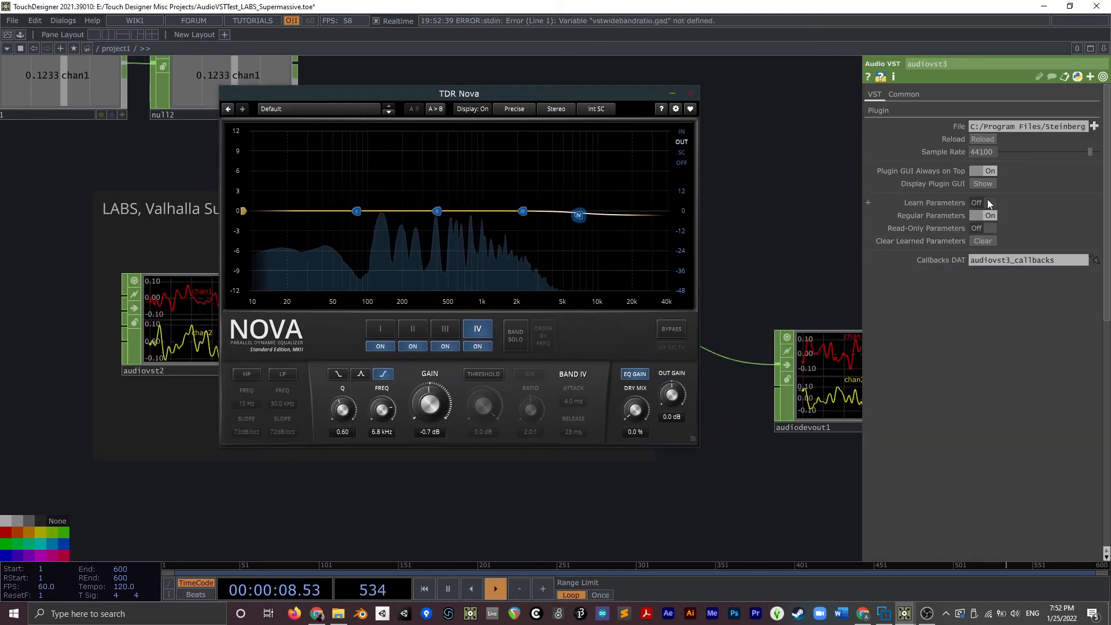
{"action": "left_click", "coordinate": [877, 110]}
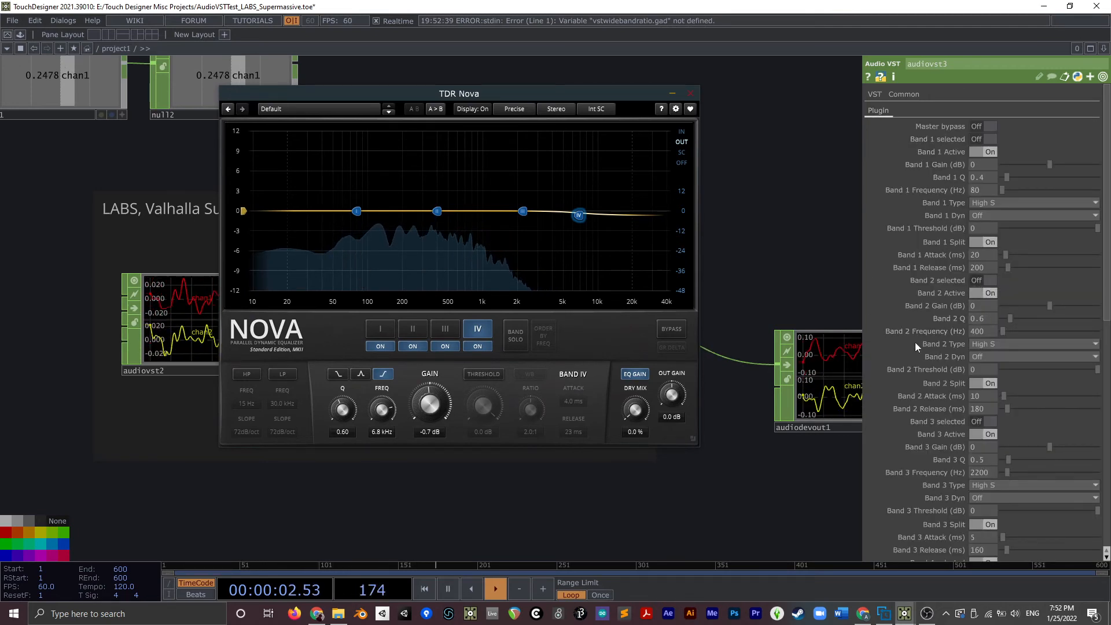
Step: Set audiovst3's Band 4 Gain to about -12.7 dB and its Band 4 Frequency to 28319 through the plugin parameters
{"action": "scroll", "coordinate": [927, 477], "scroll_direction": "down", "scroll_amount": 6}
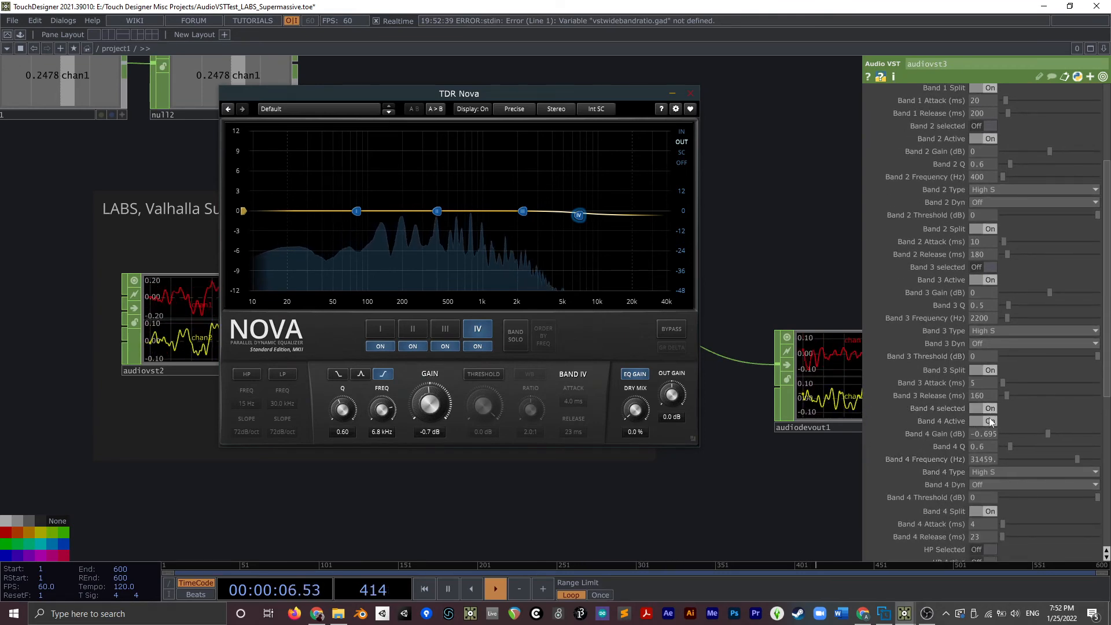
{"action": "scroll", "coordinate": [950, 444], "scroll_direction": "down", "scroll_amount": 1}
{"action": "left_click_drag", "start_coordinate": [1047, 408], "coordinate": [1016, 412]}
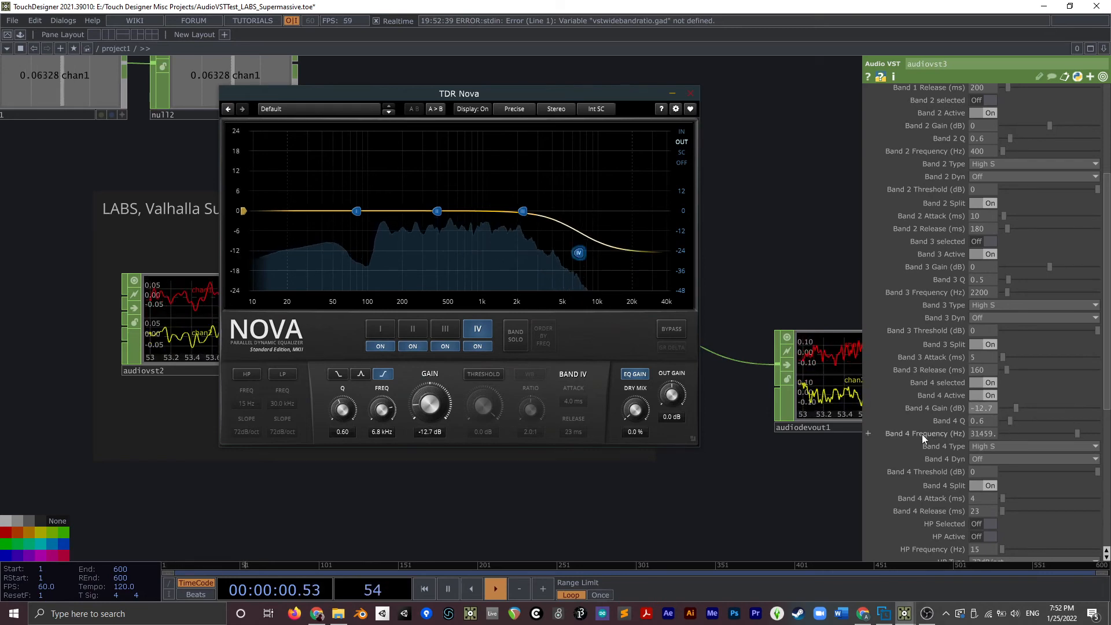
{"action": "mouse_move", "coordinate": [1077, 433]}
{"action": "left_mouse_down"}
{"action": "mouse_move", "coordinate": [1027, 445]}
{"action": "mouse_move", "coordinate": [1088, 431]}
{"action": "mouse_move", "coordinate": [1070, 434]}
{"action": "left_mouse_up"}
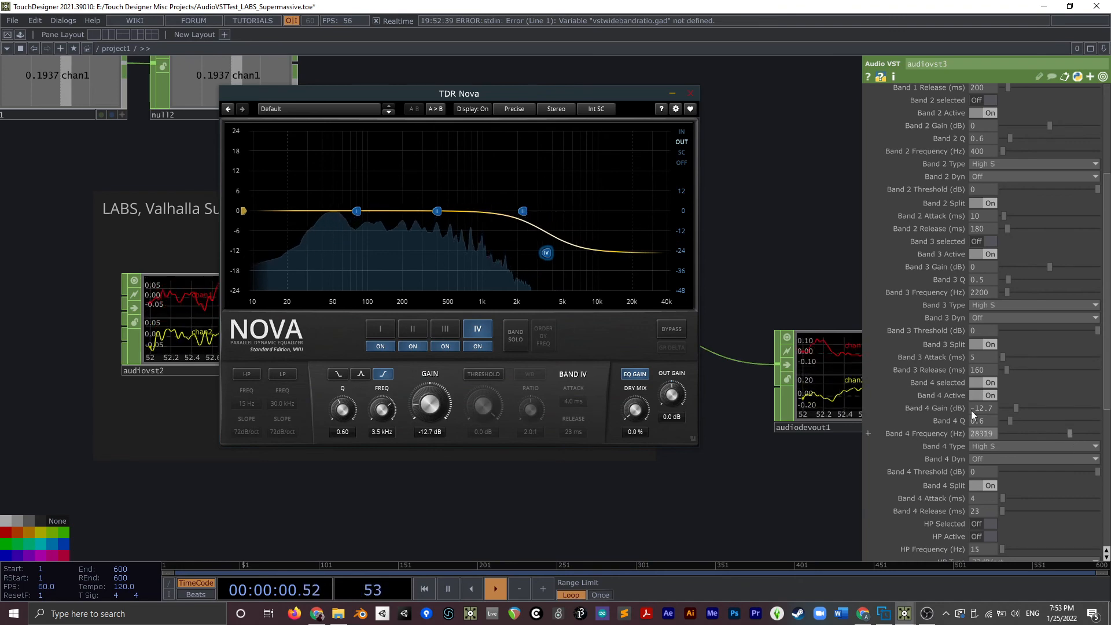
Step: Close the TDR Nova window, hide the parameters and show the whole network from lfo1 to audiodevout1
{"action": "scroll", "coordinate": [793, 235], "scroll_direction": "up", "scroll_amount": 3}
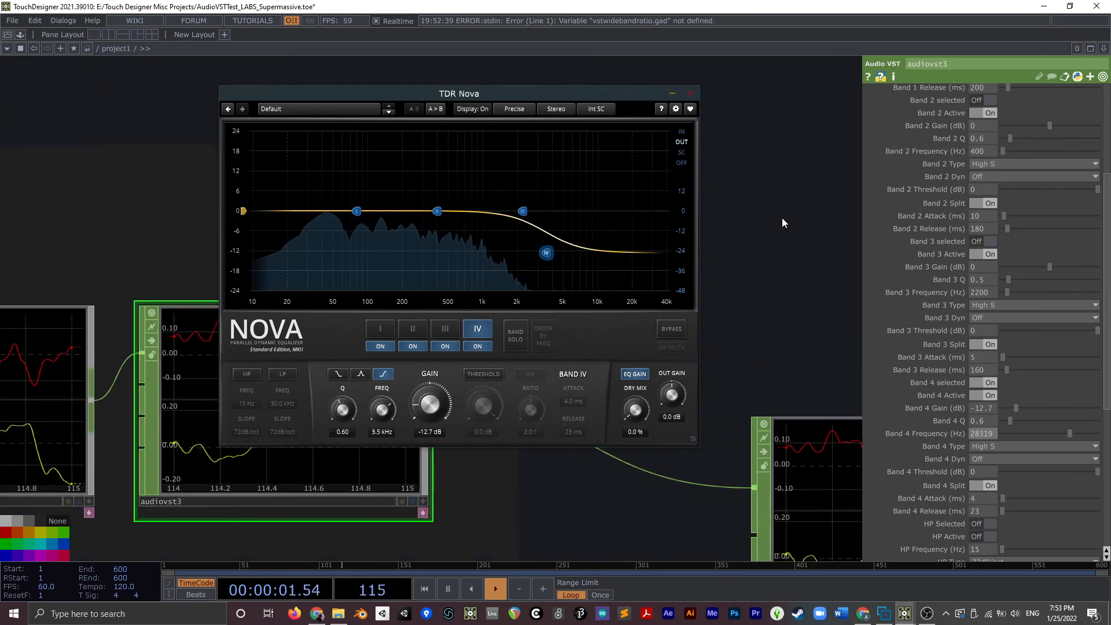
{"action": "left_click", "coordinate": [690, 93]}
{"action": "key", "text": "p"}
{"action": "scroll", "coordinate": [717, 224], "scroll_direction": "down", "scroll_amount": 8}
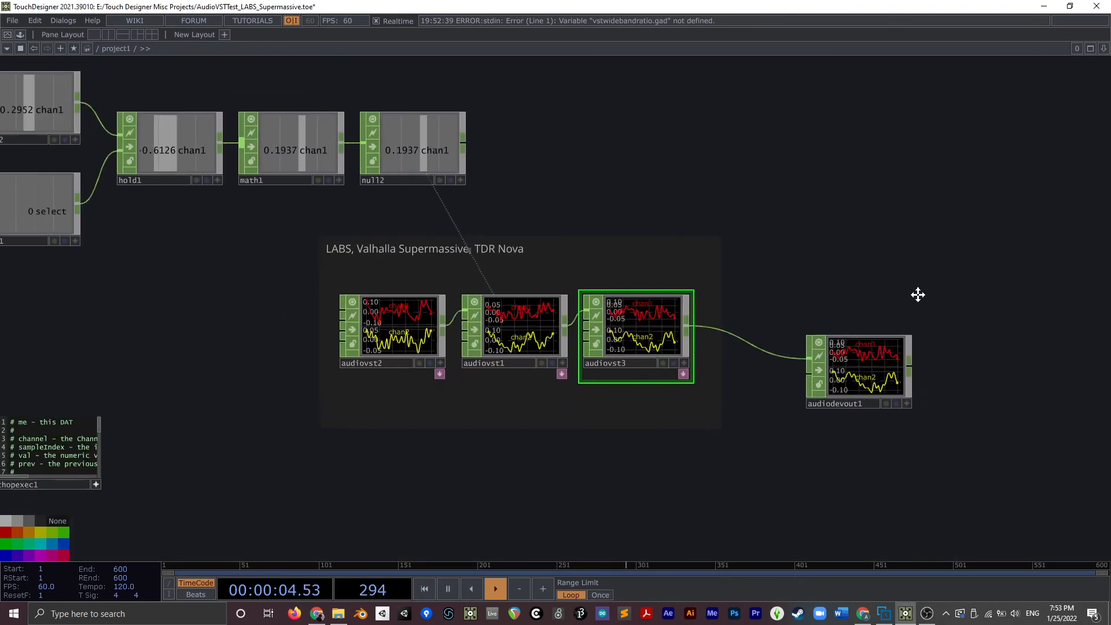
{"action": "middle_click_drag", "start_coordinate": [1001, 285], "coordinate": [938, 441]}
{"action": "left_click_drag", "start_coordinate": [938, 442], "coordinate": [660, 426]}
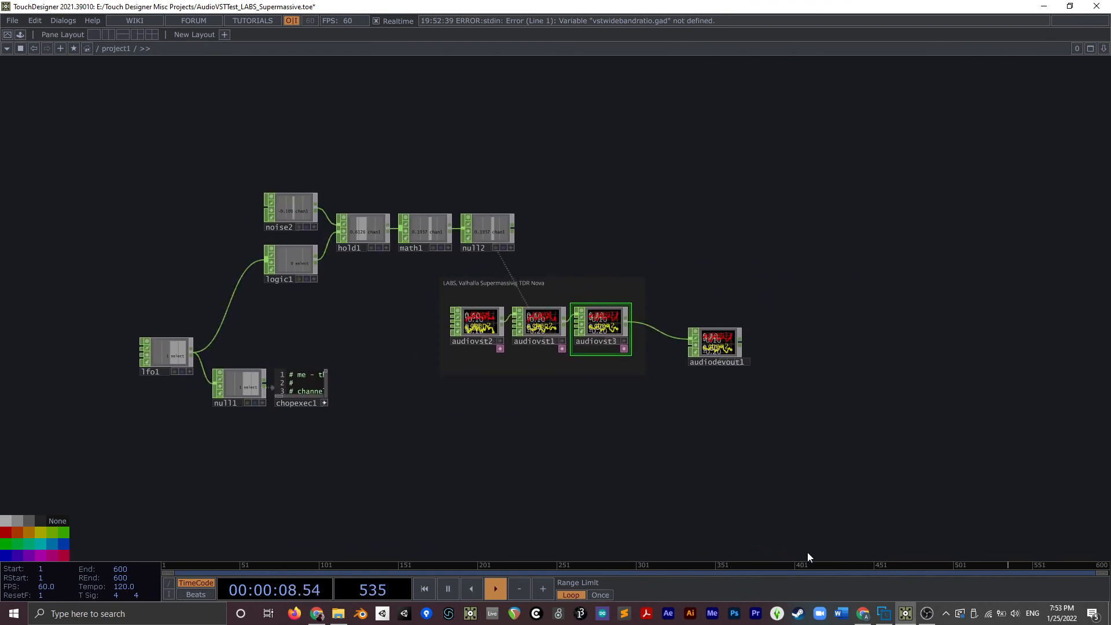
Step: Switch to the OBS window
{"action": "mouse_move", "coordinate": [926, 613]}
{"action": "left_click", "coordinate": [893, 528]}
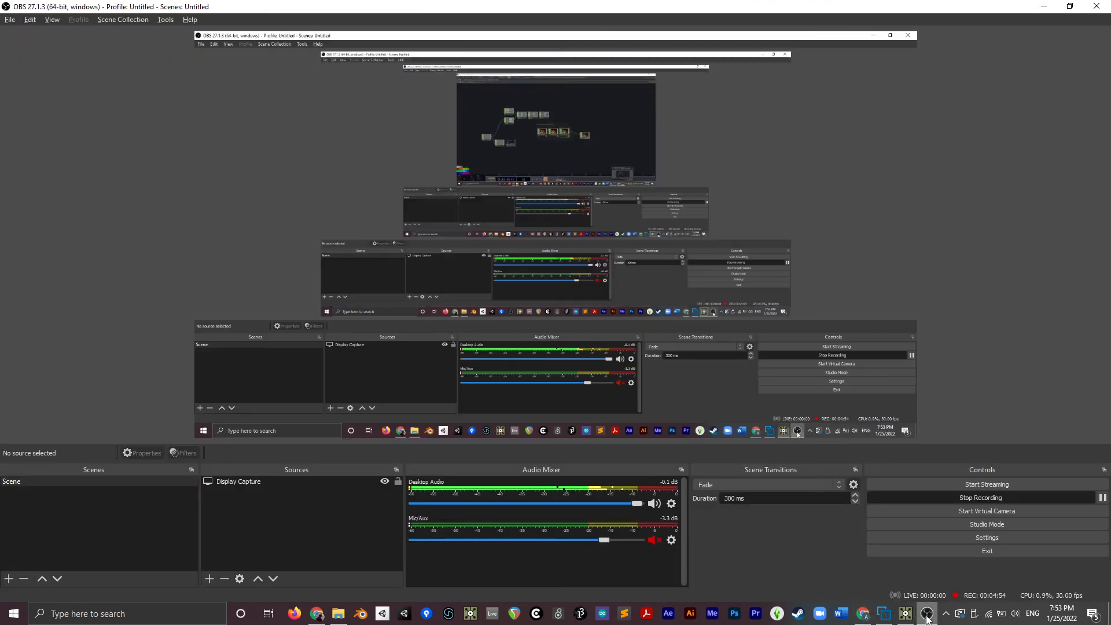